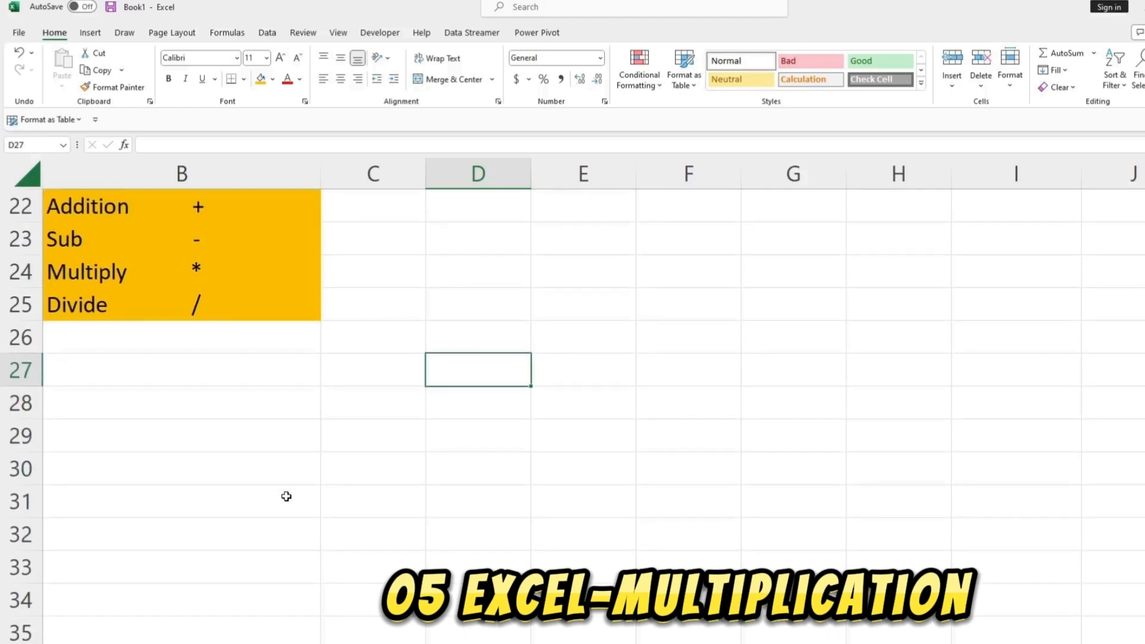
- Review the operator symbols for addition, subtraction, multiplication and division listed in B22:B25
scroll(286, 497, up, 1)
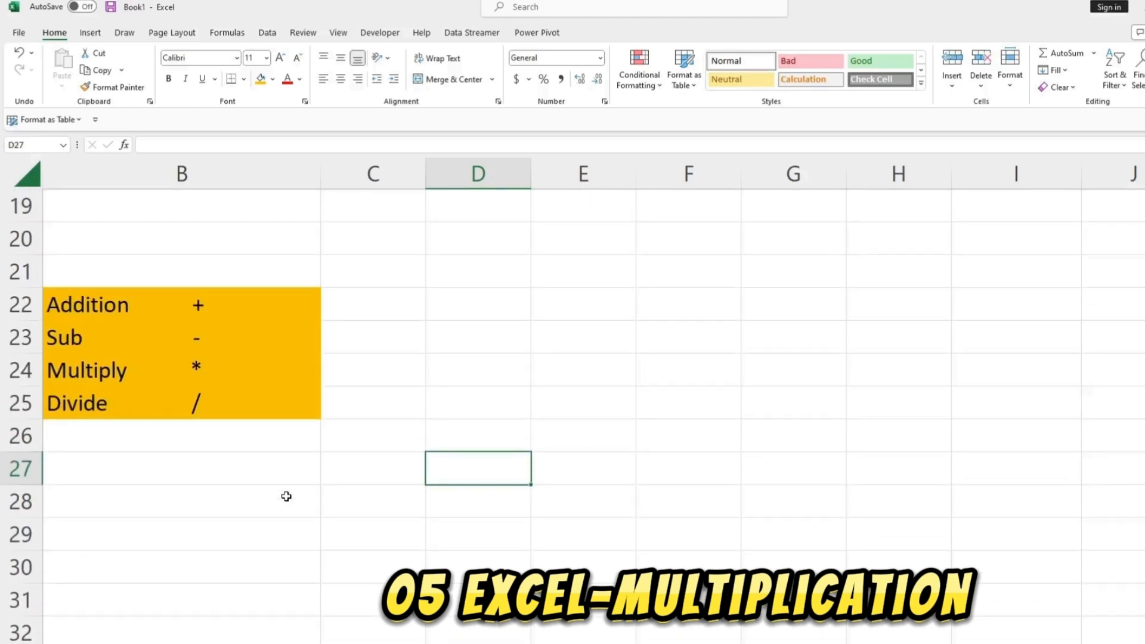
click(99, 308)
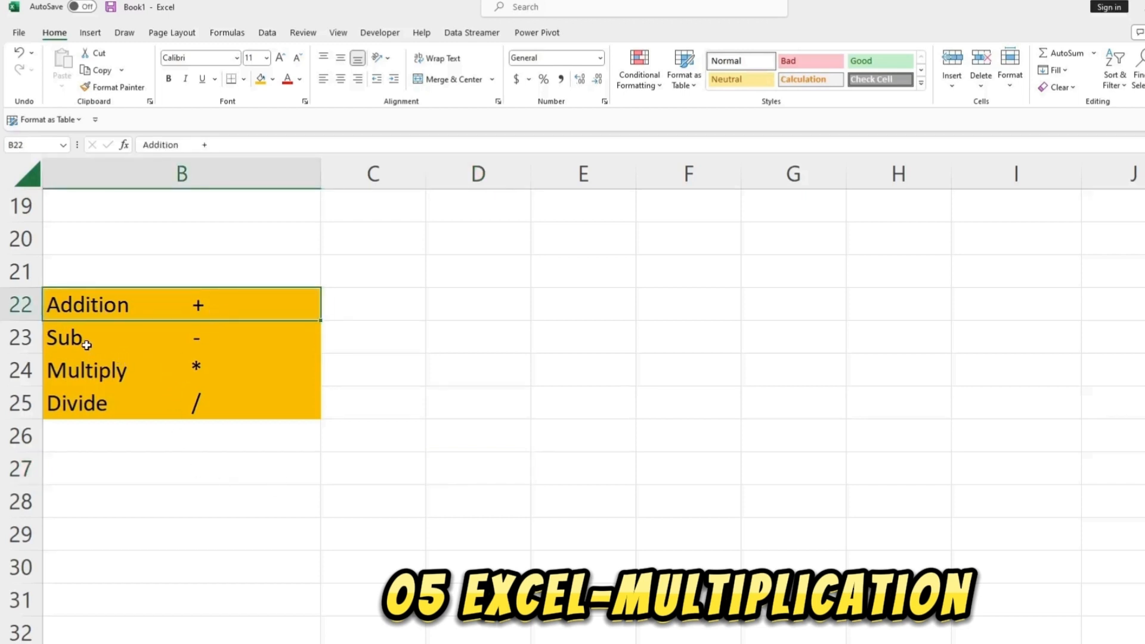
click(209, 337)
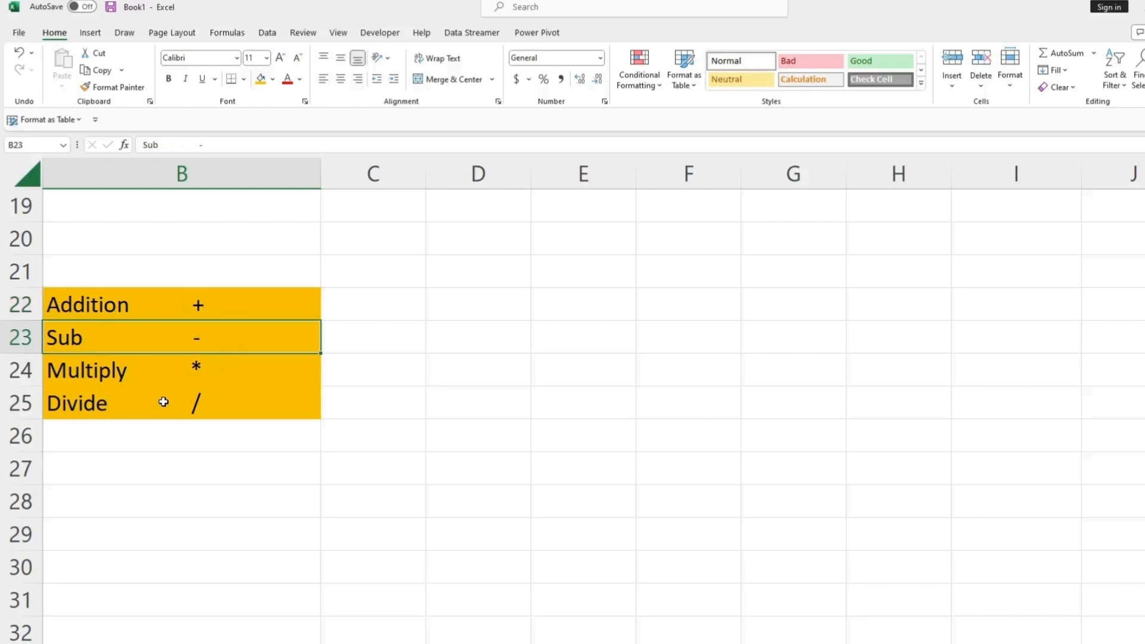
click(116, 375)
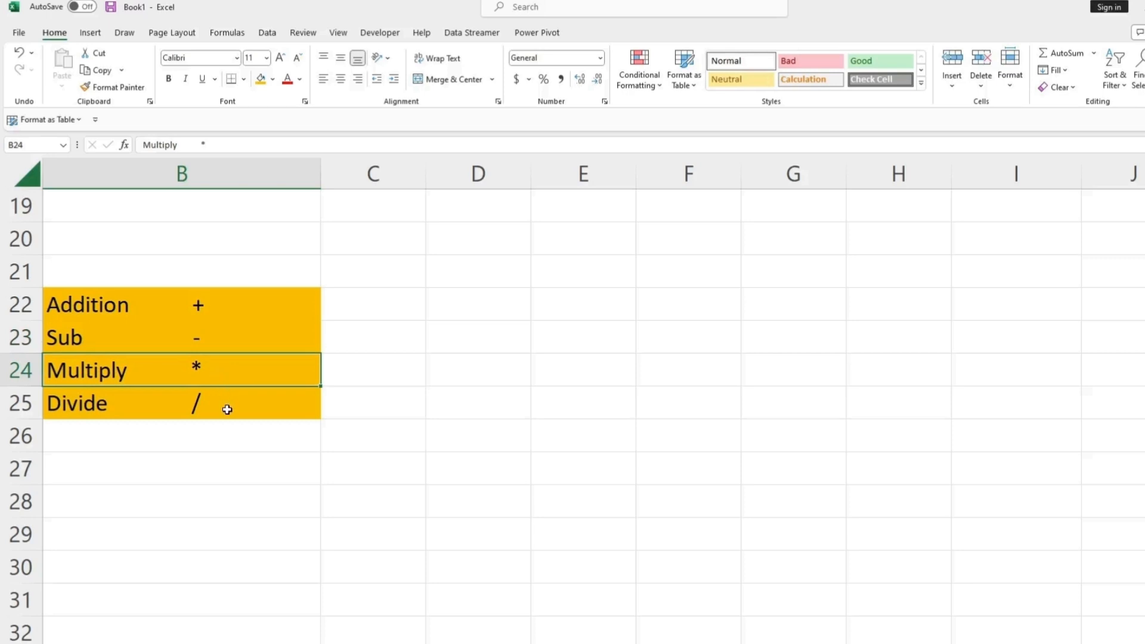
click(108, 404)
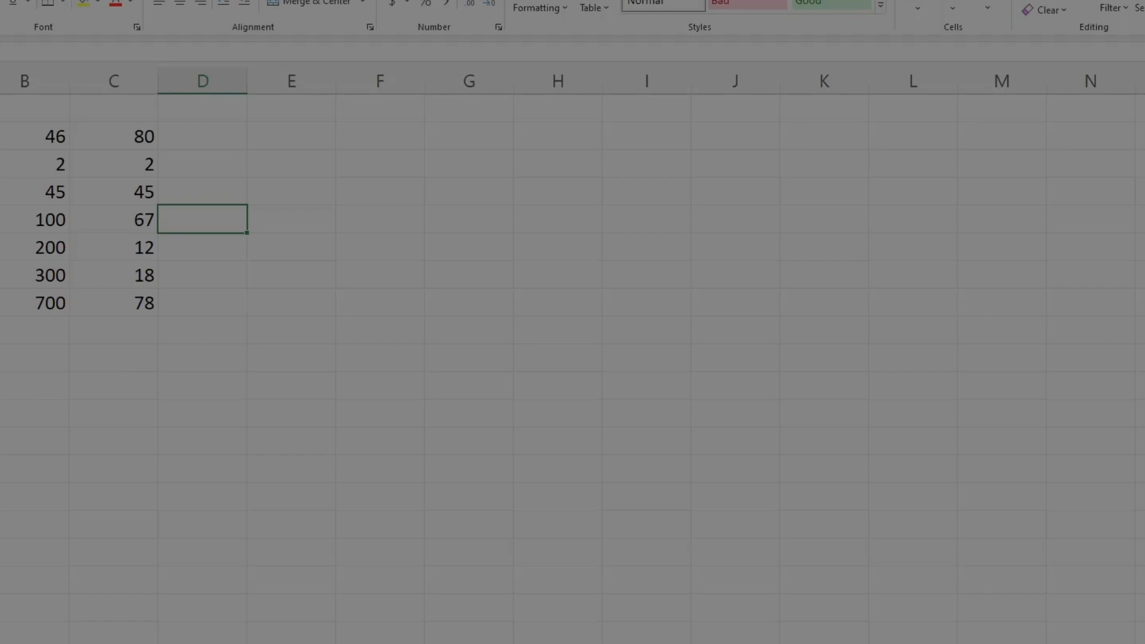
- Enter the formula =46*80 in cell D2 and make the result bold
click(191, 138)
text(=)
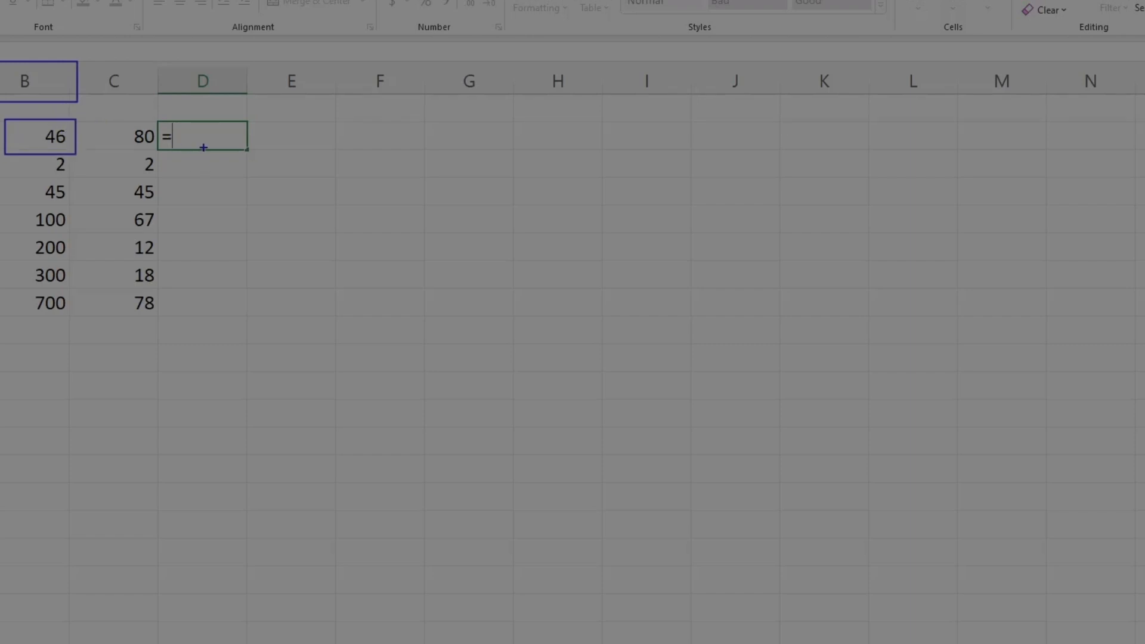
text(46)
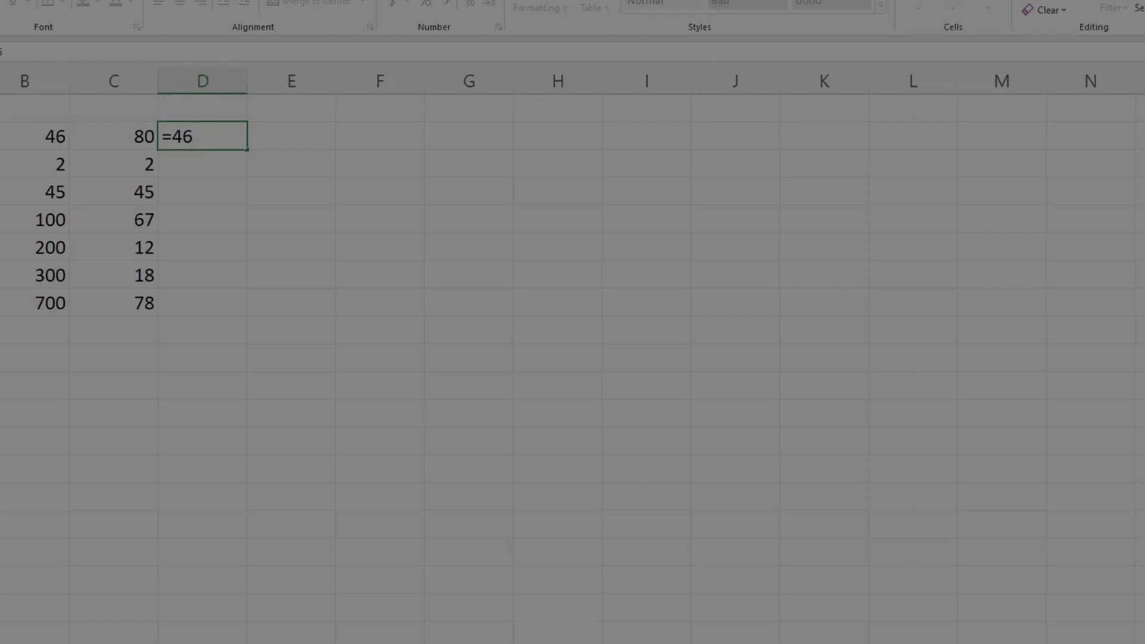
text(*80)
key(Return)
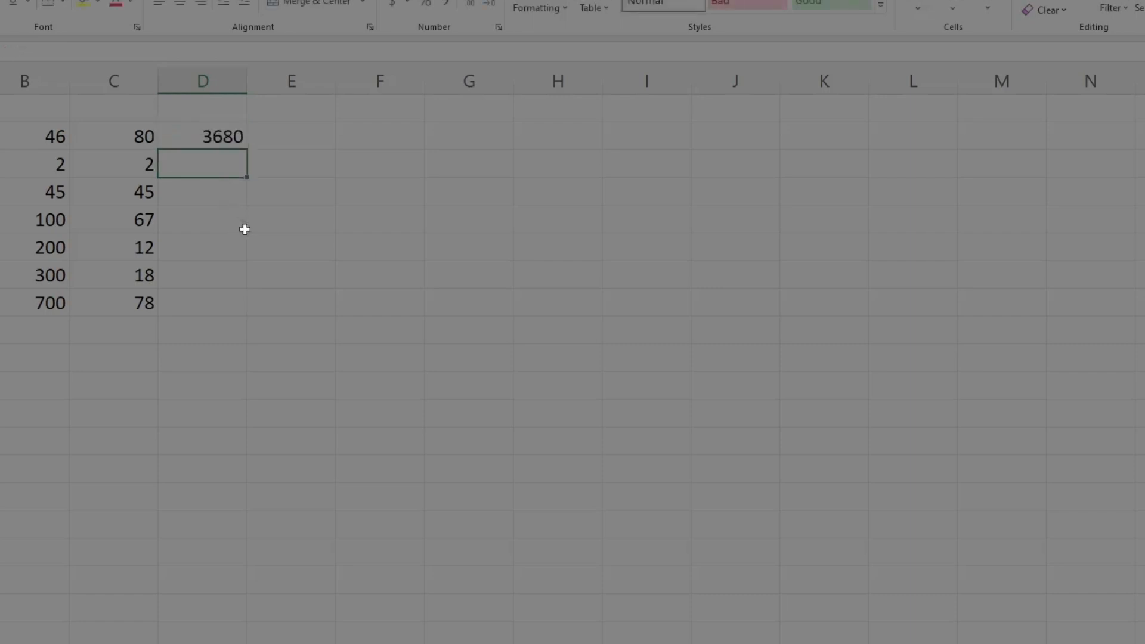
click(203, 136)
key(ctrl+b)
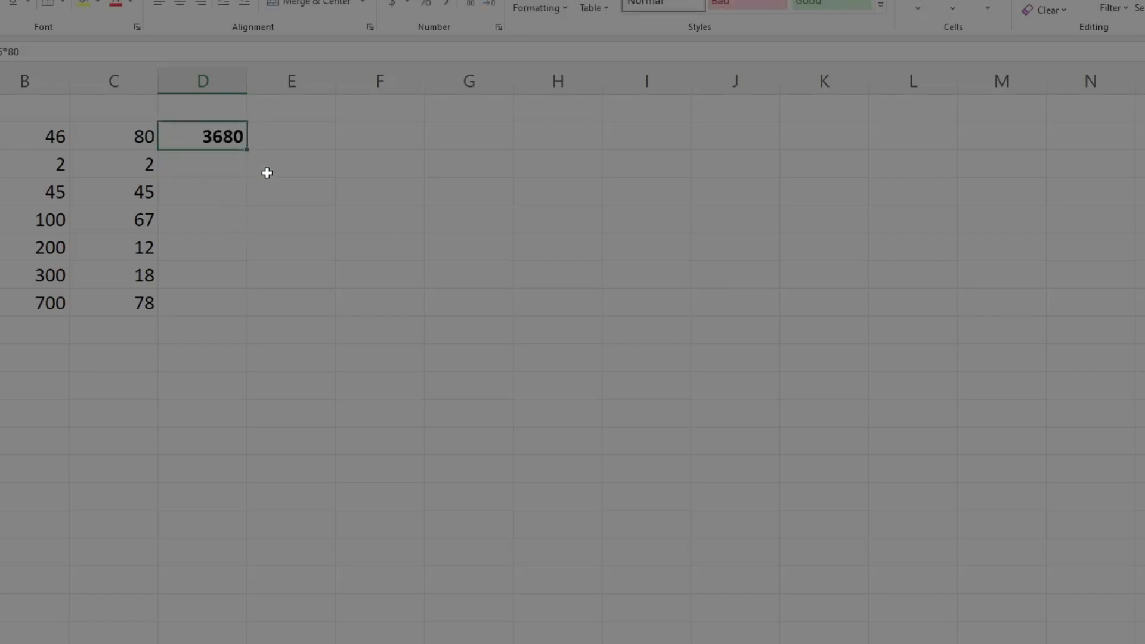
- Multiply the row 3 numbers in cell D3 with the formula =2*2
click(230, 196)
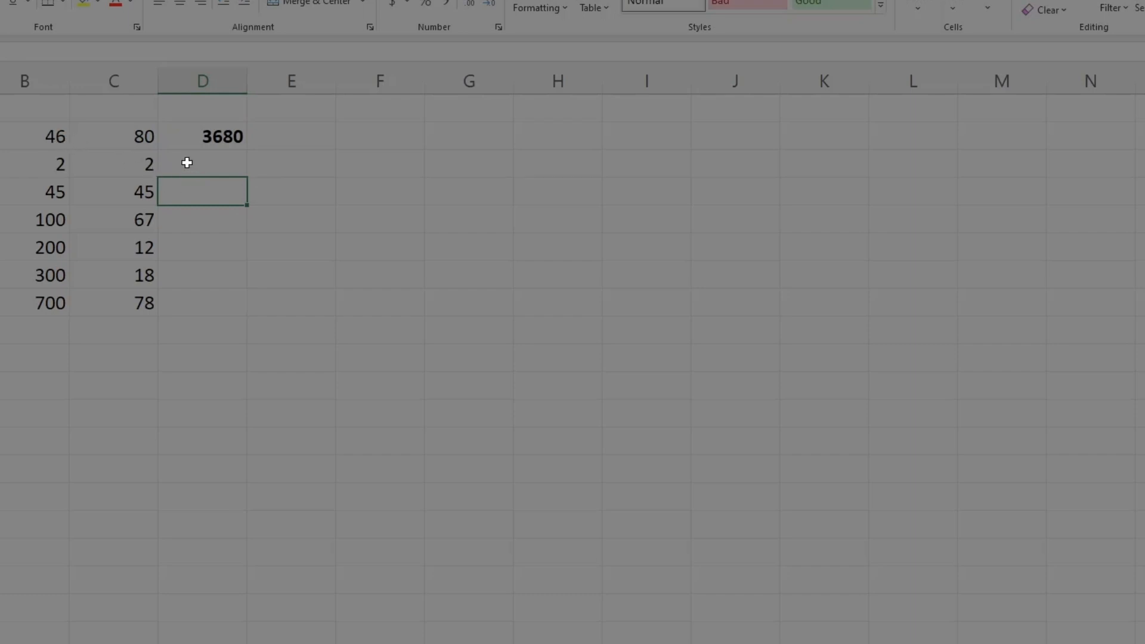
click(187, 163)
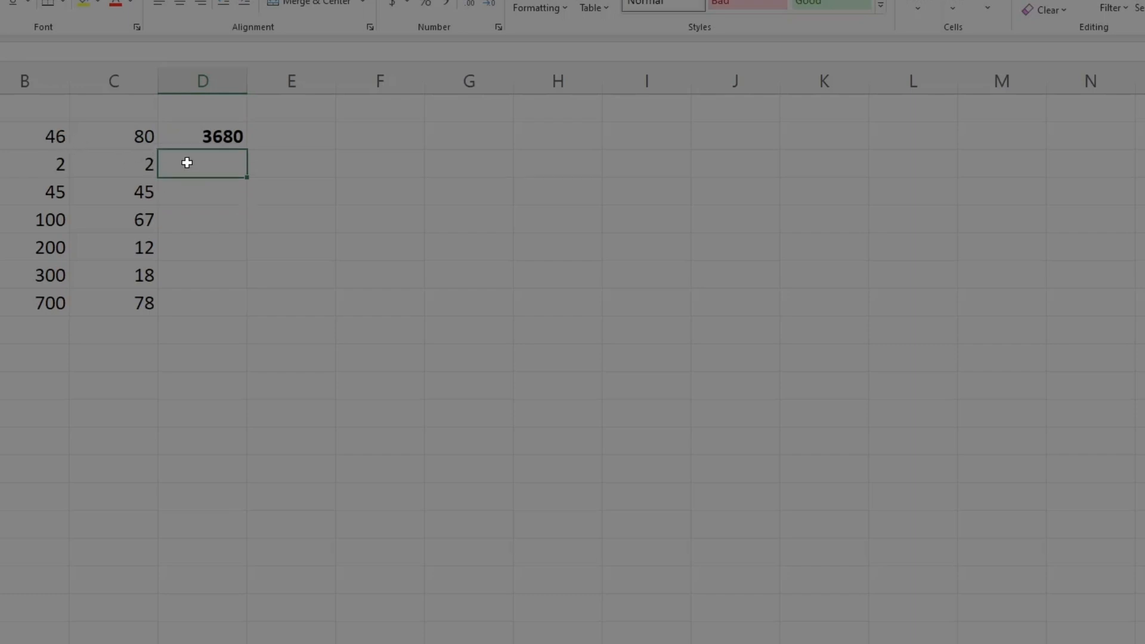
drag(48, 147, 119, 296)
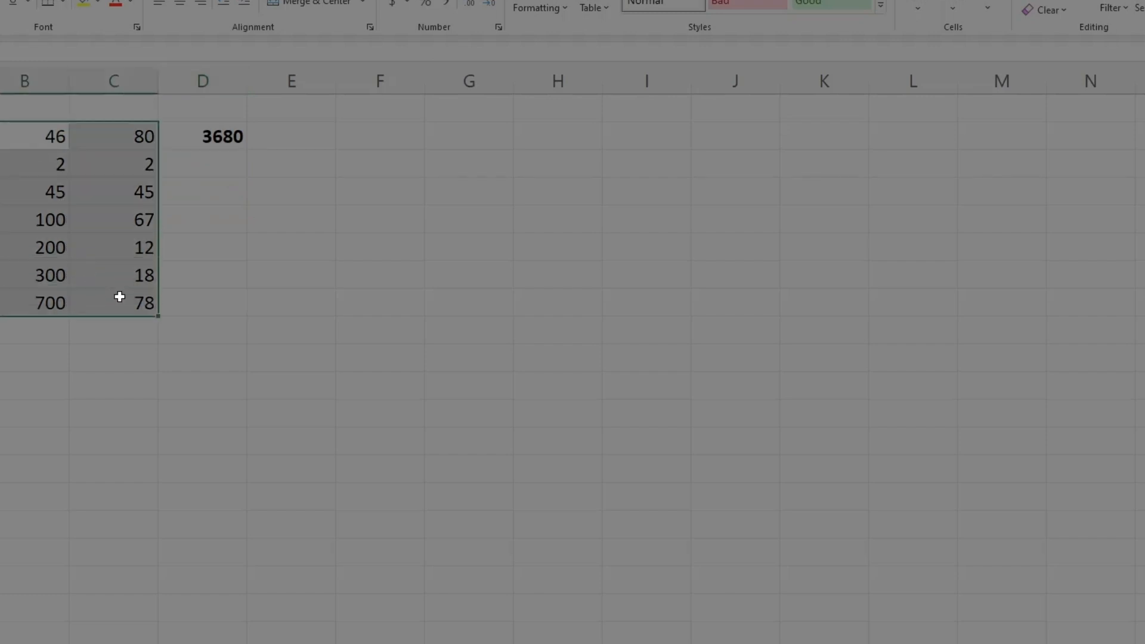
double_click(199, 169)
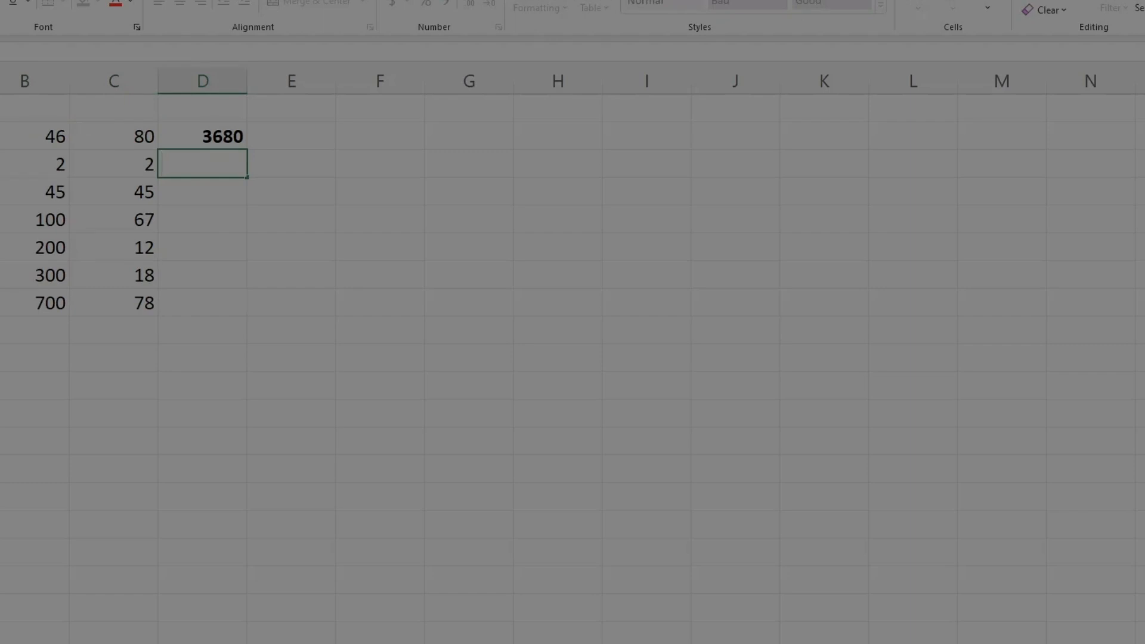
text(=2*2)
key(Return)
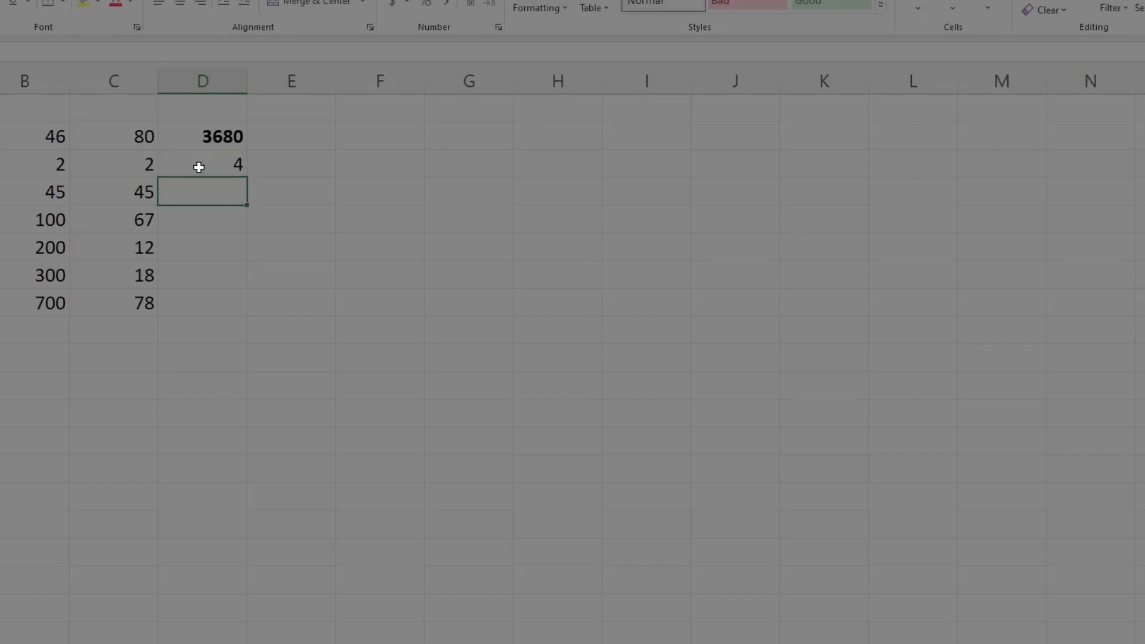
- Try to fill the constant-value formula in D3 down through D8
click(191, 229)
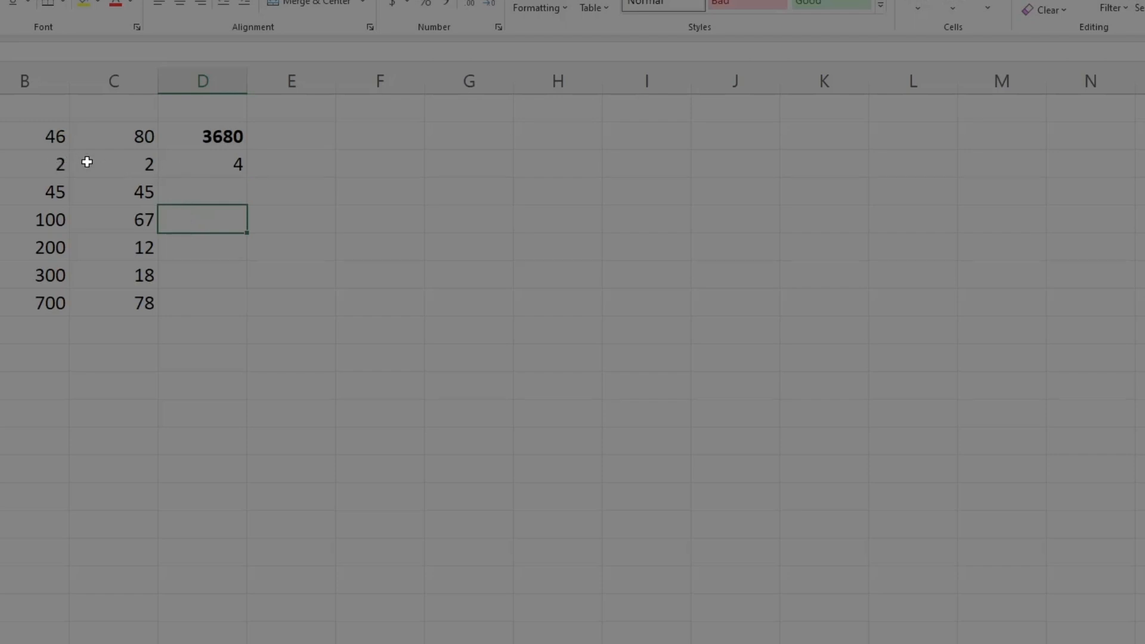
click(38, 160)
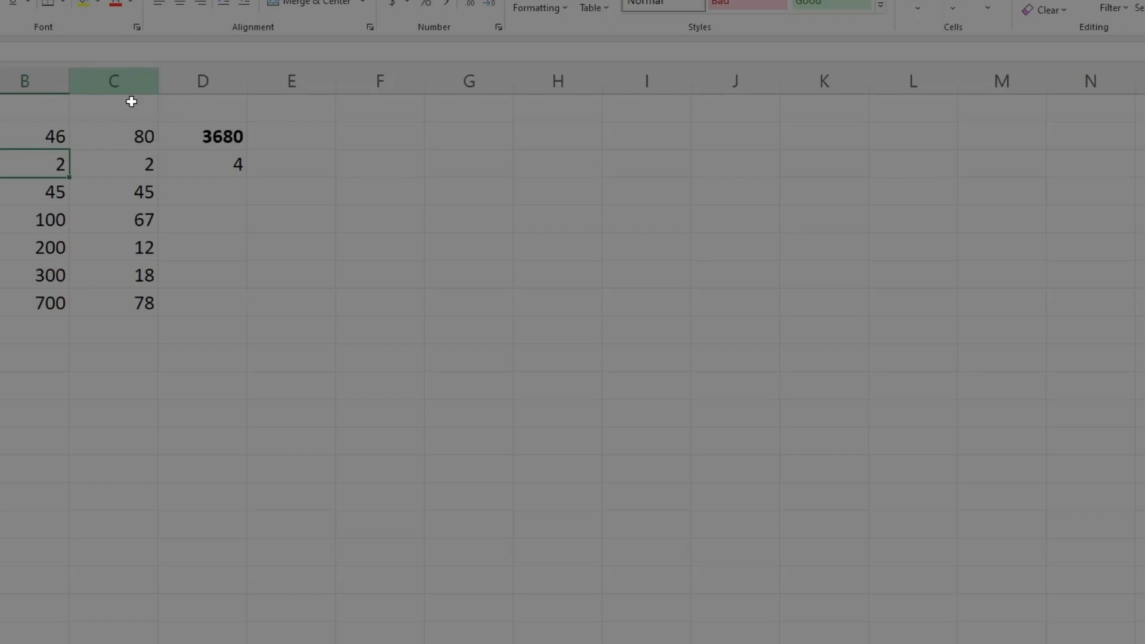
click(229, 164)
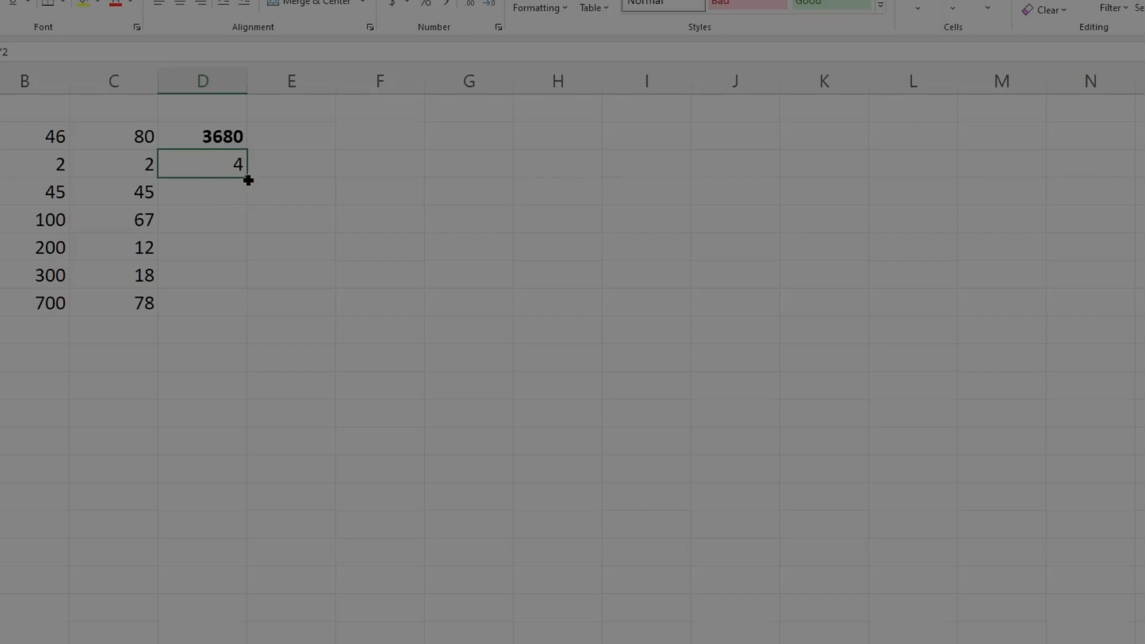
drag(245, 181, 245, 309)
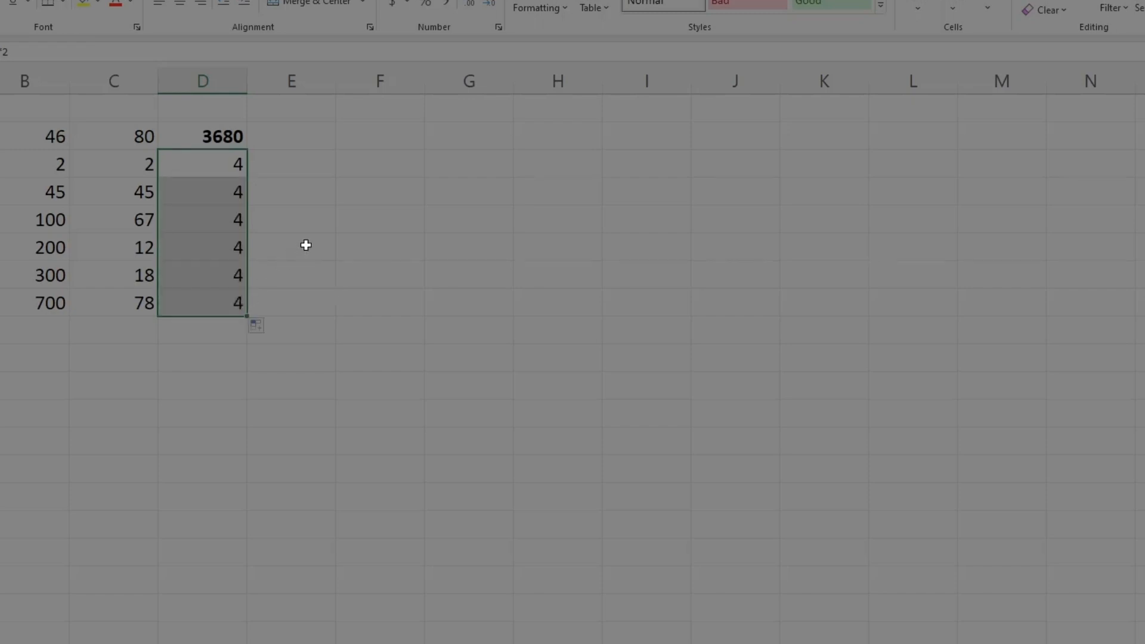
click(39, 161)
click(114, 164)
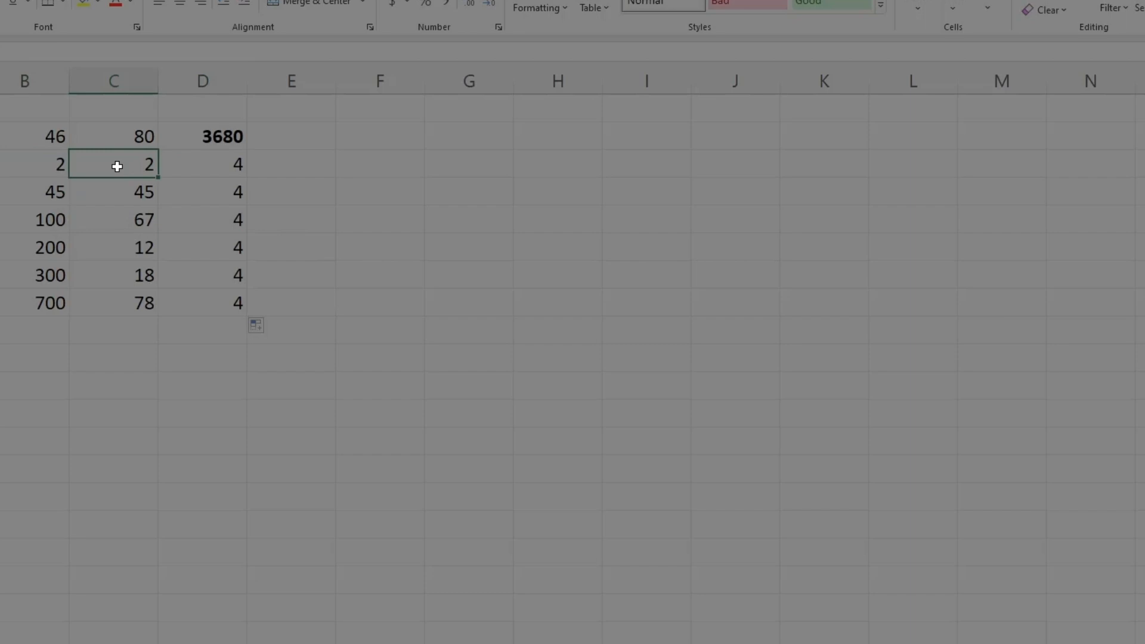
click(220, 166)
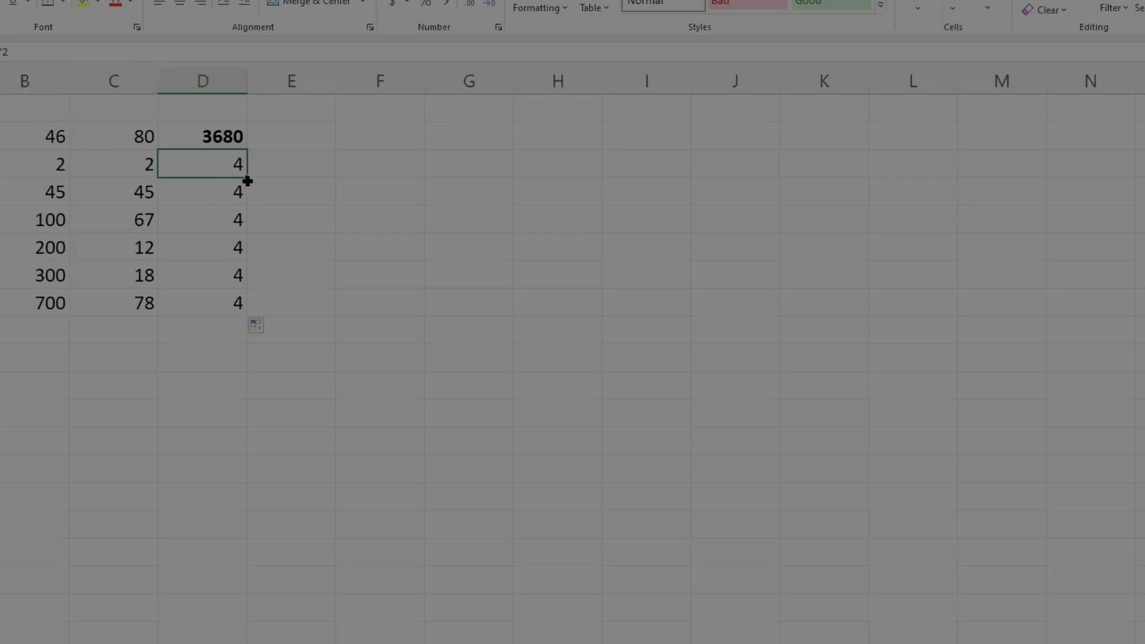
drag(246, 178, 240, 304)
click(305, 239)
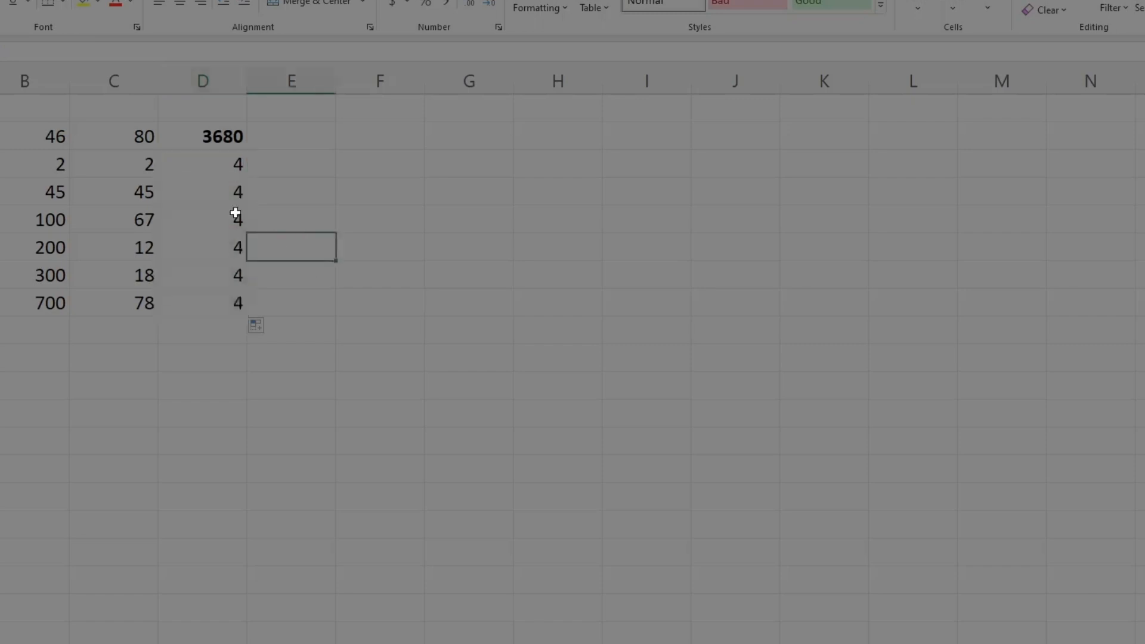
- Clear the copied results from D4:D8
drag(205, 190, 207, 297)
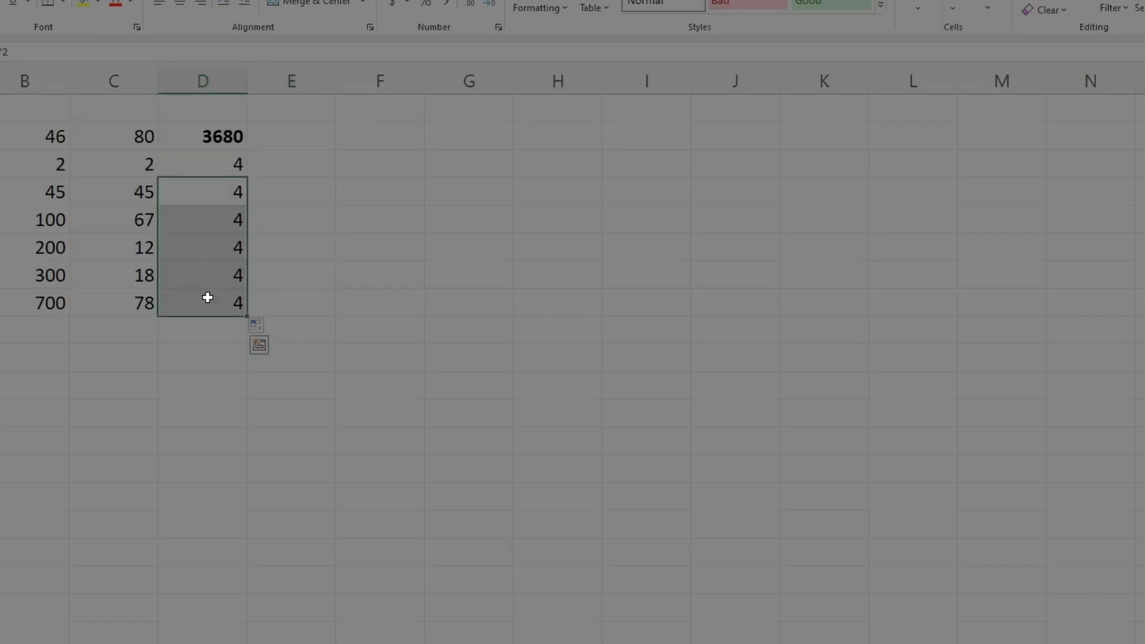
key(Delete)
click(347, 277)
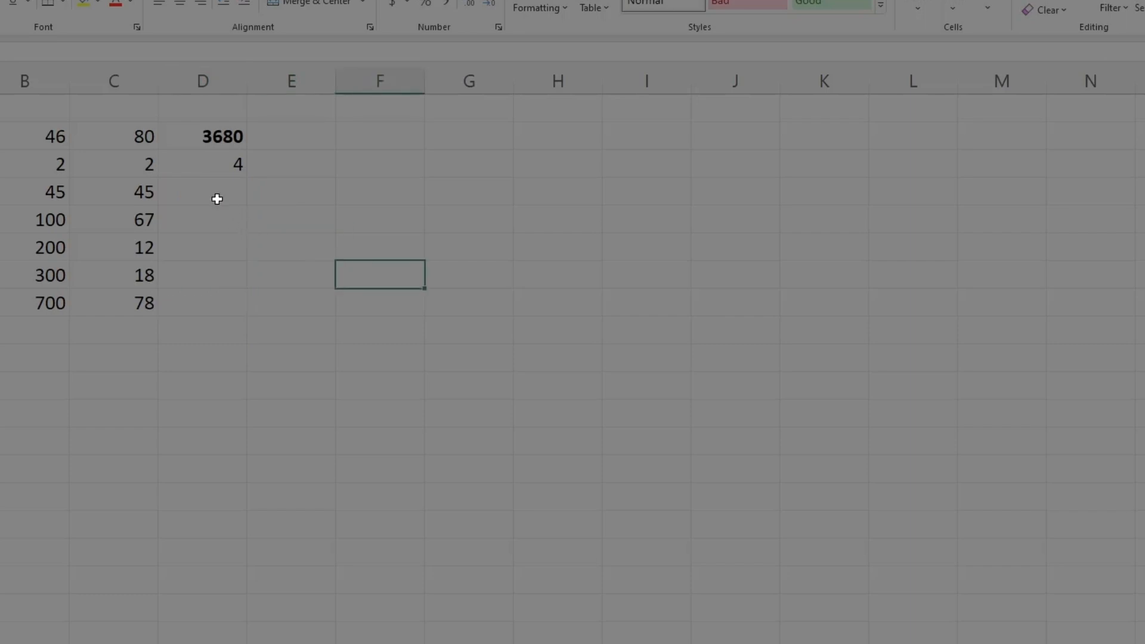
- Enter the cell-reference formula =B4*C4 in cell D4 and make the result bold
click(204, 189)
double_click(204, 189)
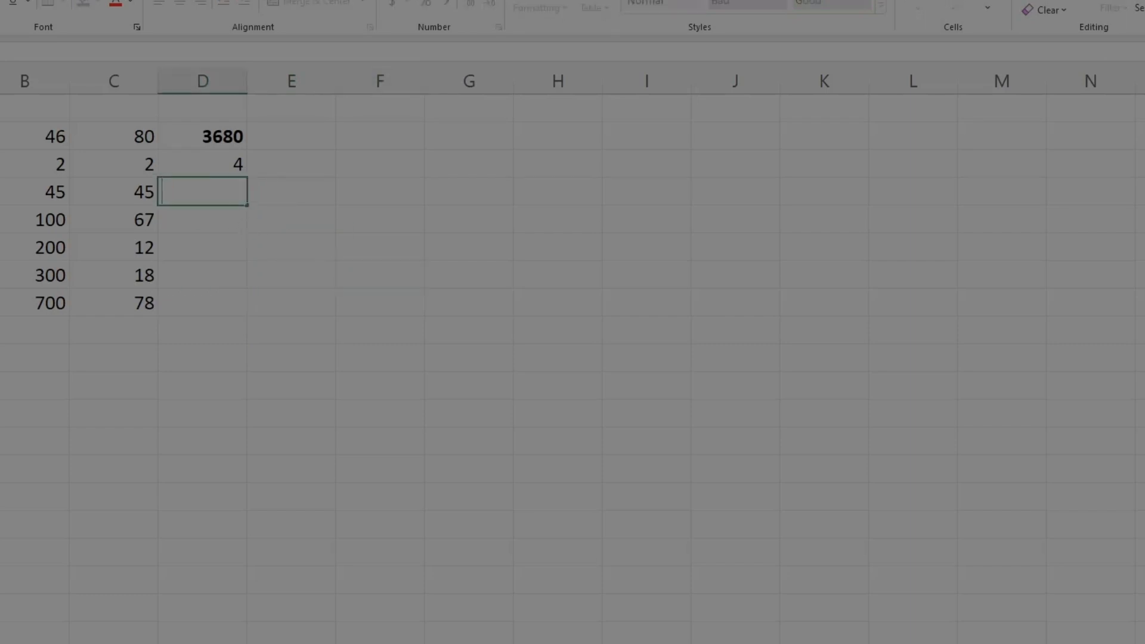
text(=)
text(b)
key(BackSpace)
text(B4)
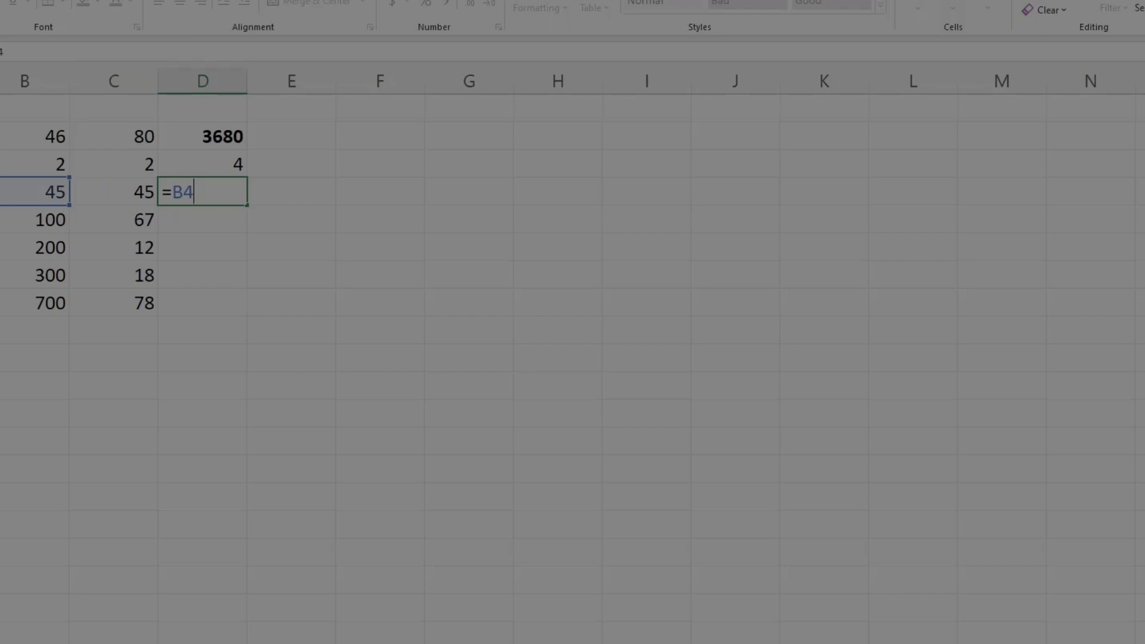
text(*C4)
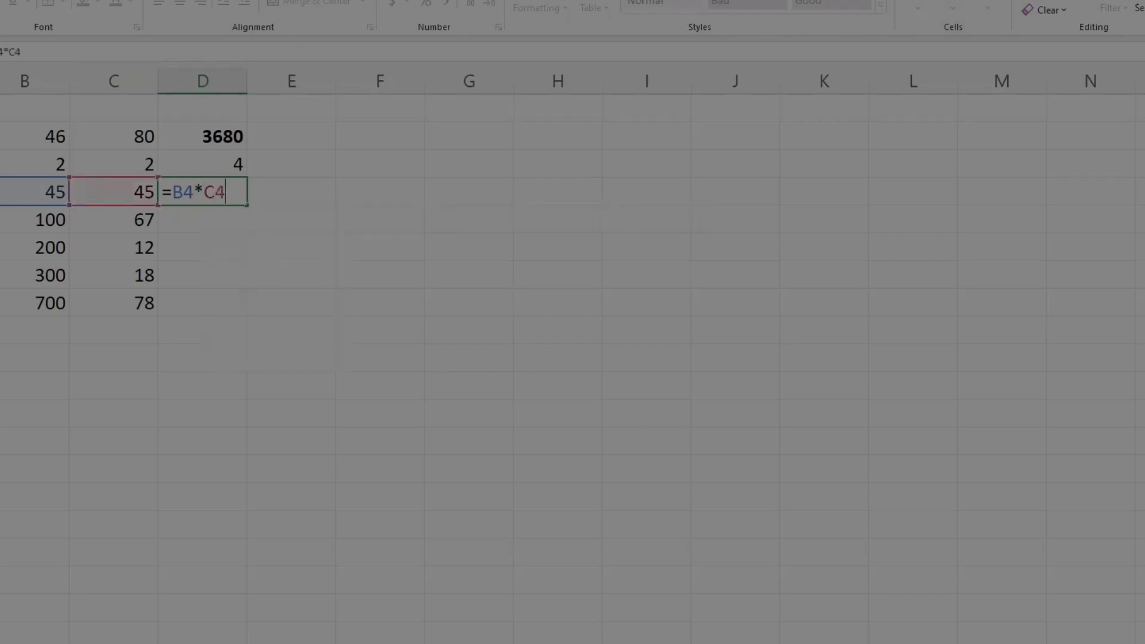
key(Return)
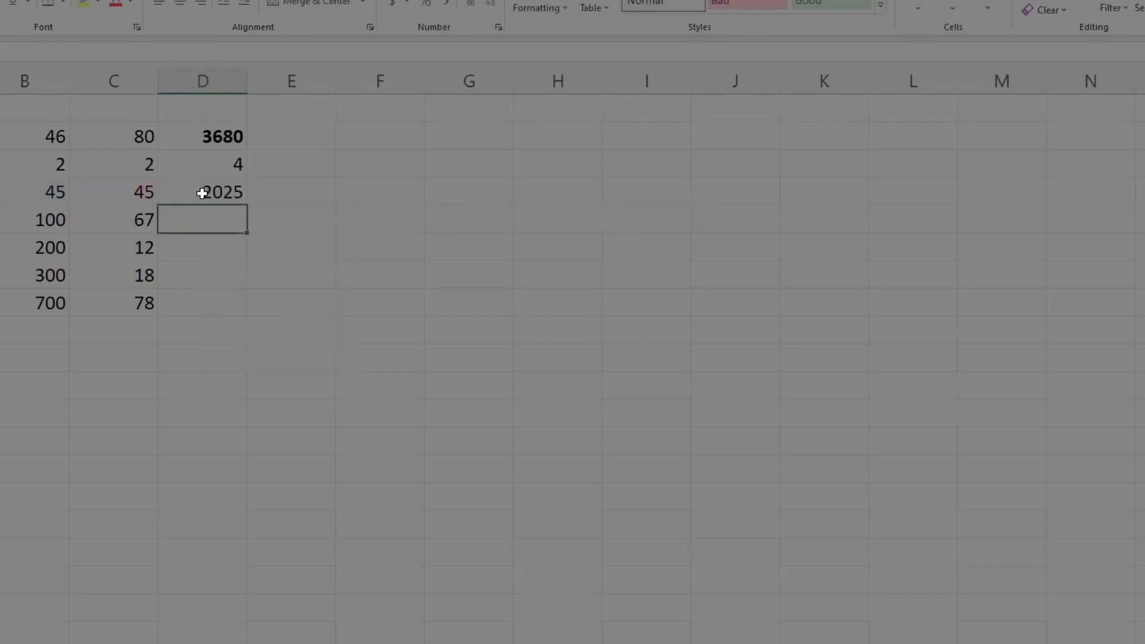
click(195, 190)
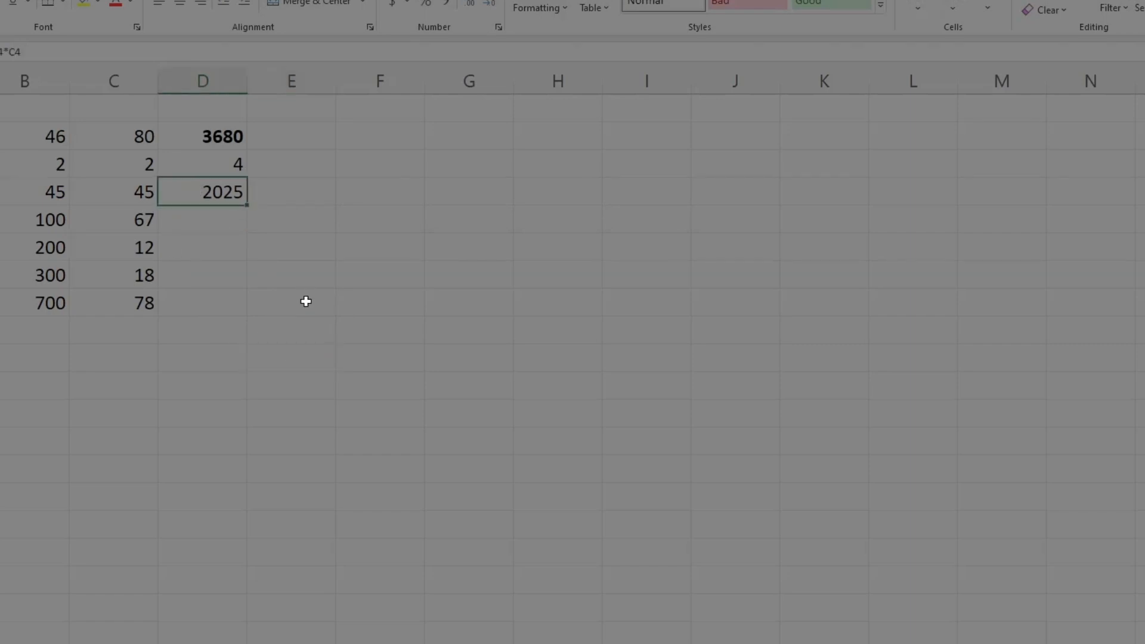
key(ctrl+b)
- Compare the formulas in D3 and D4, and fill the D4 formula down through D8
click(205, 164)
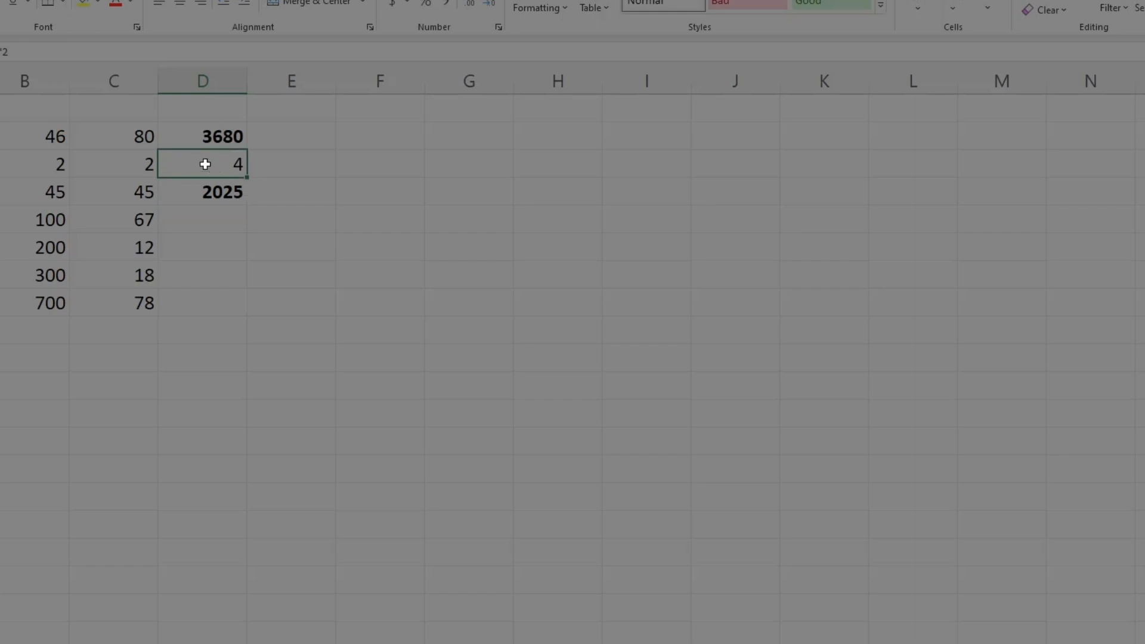
click(225, 190)
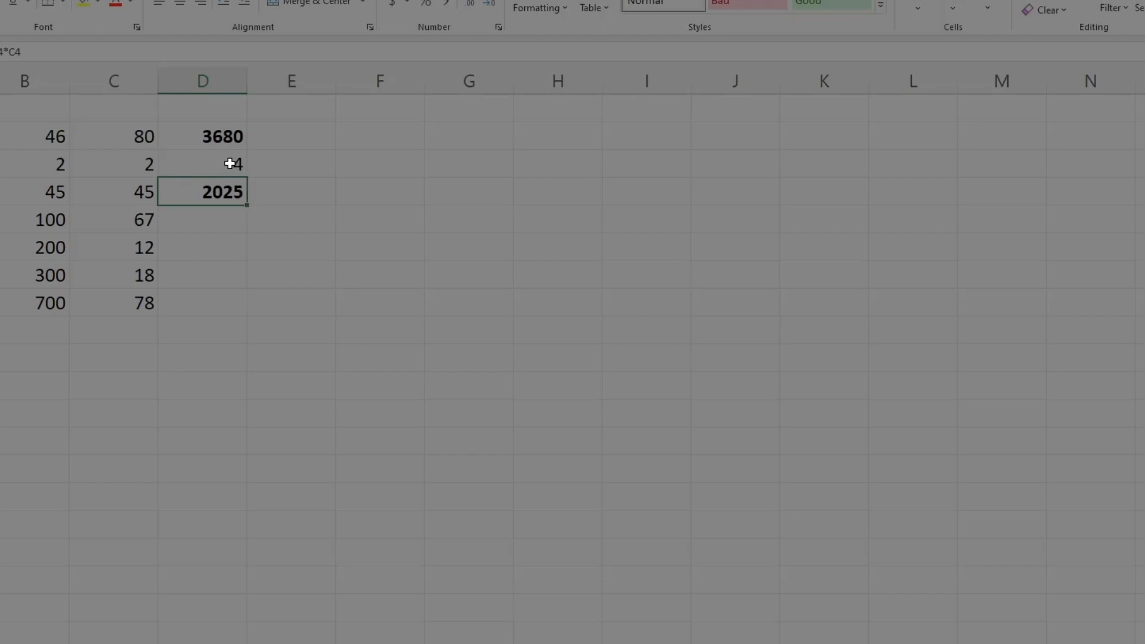
click(232, 162)
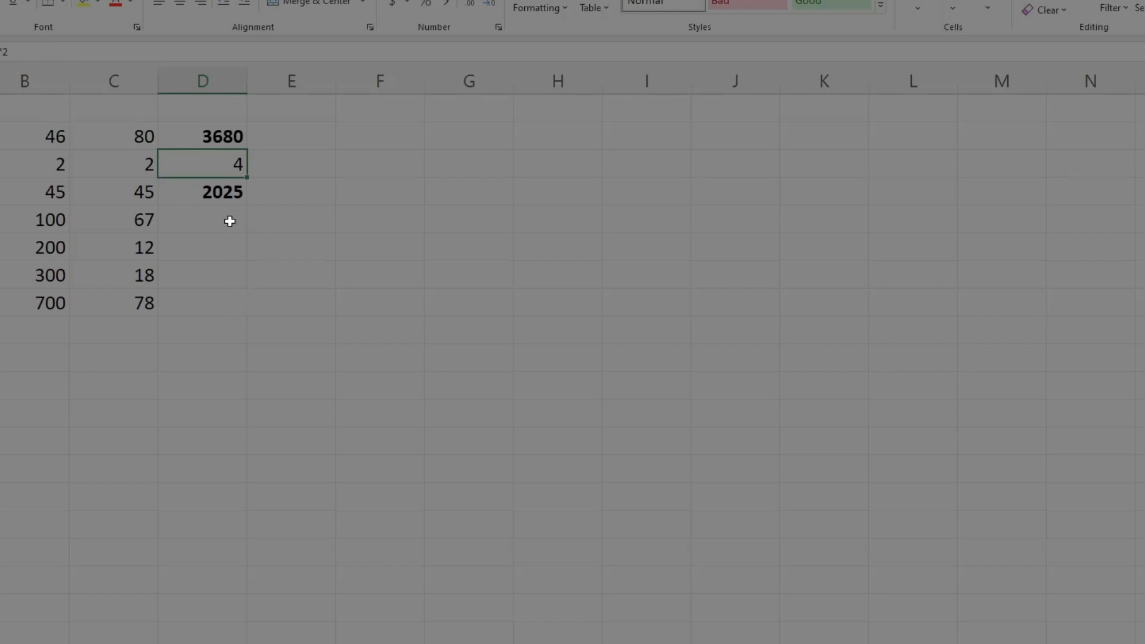
click(228, 192)
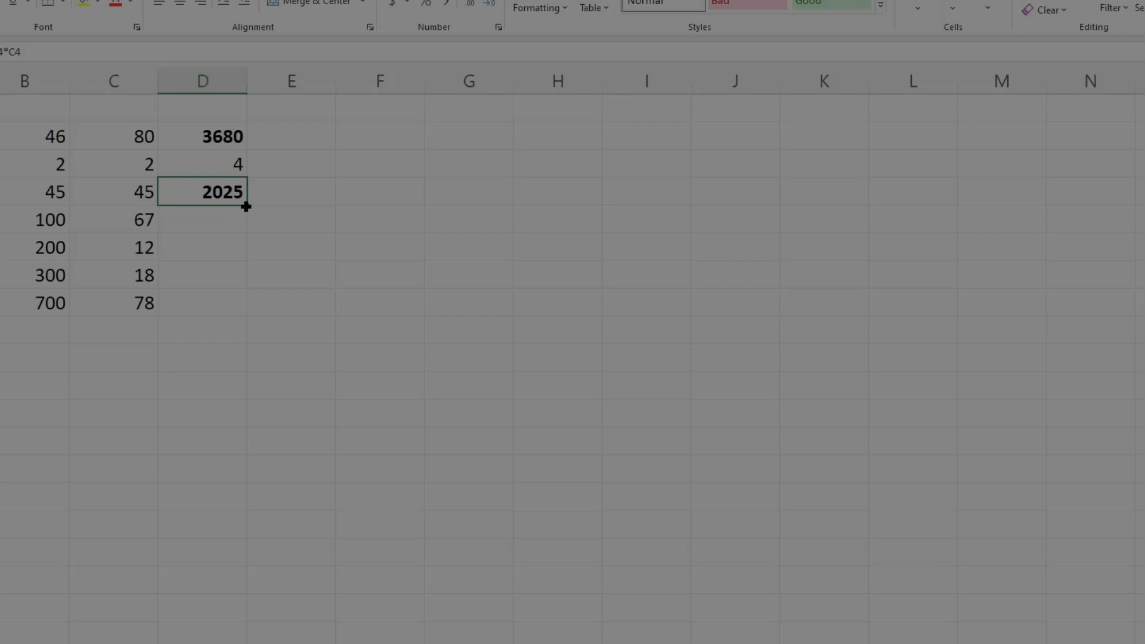
drag(245, 208, 249, 304)
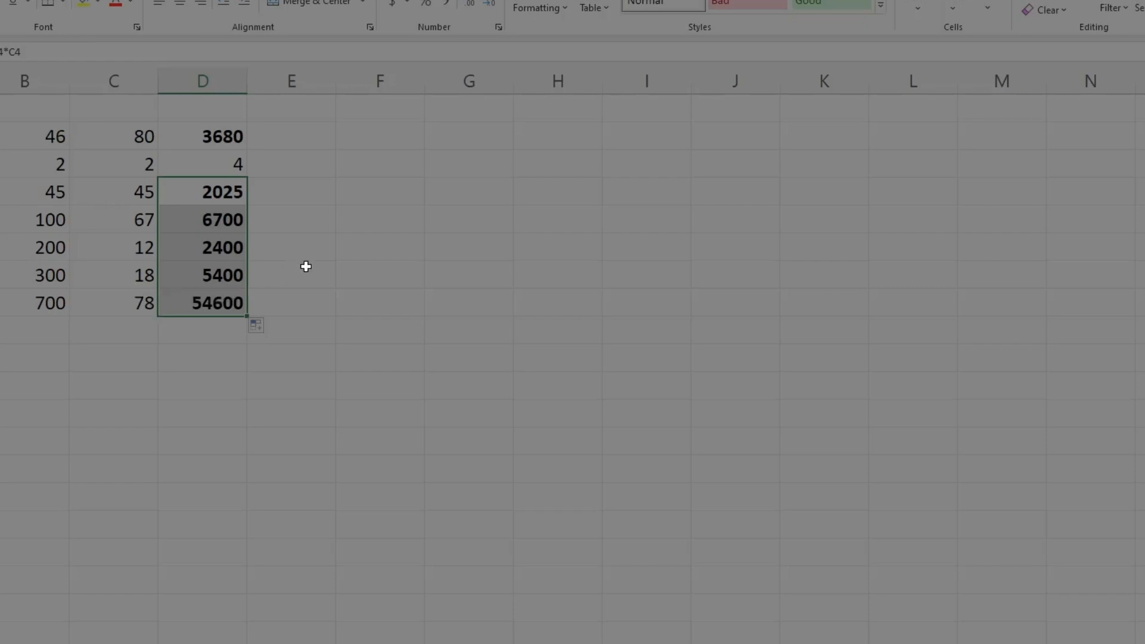
drag(204, 189, 227, 297)
click(56, 302)
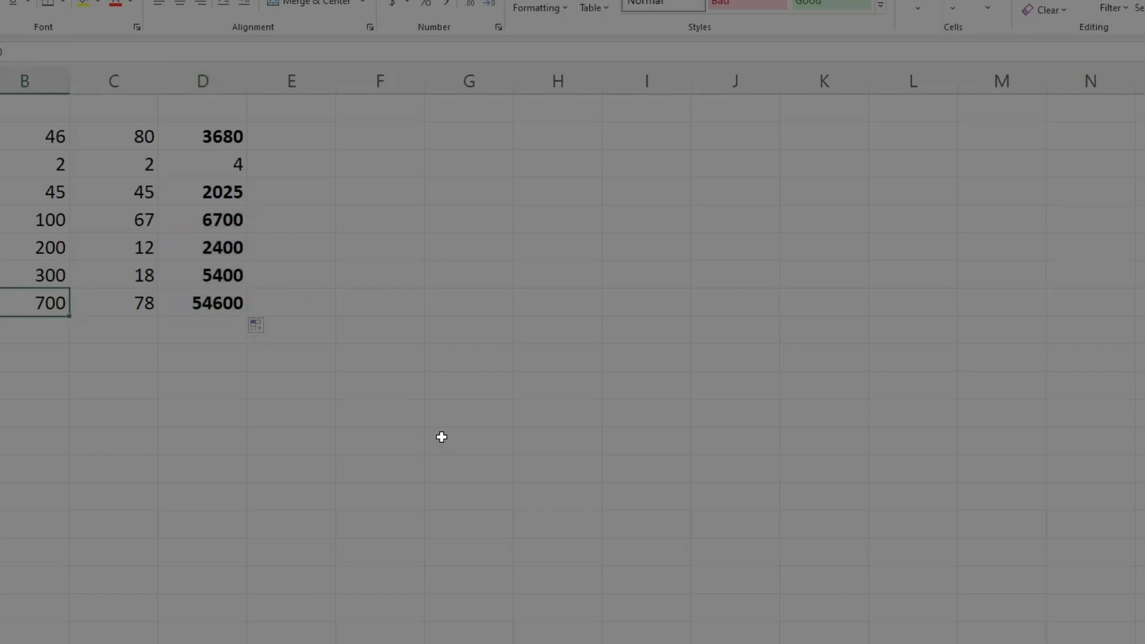
click(500, 412)
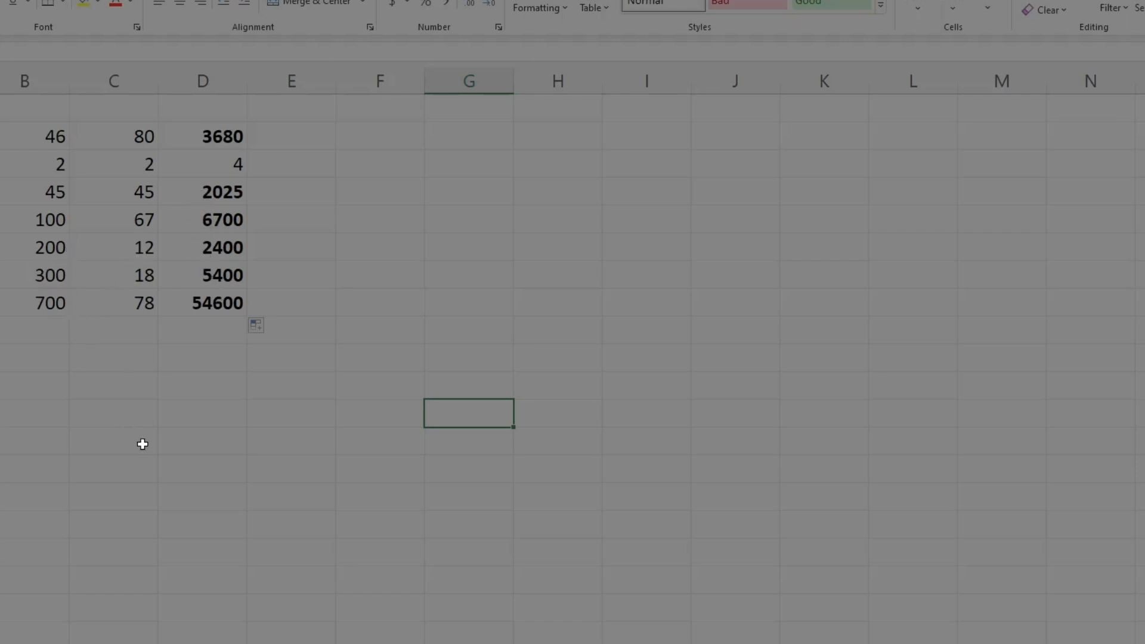
- Copy the values 100, 67 and 78 from cells B5, C5 and C8 into cells C12, C13 and C14
click(41, 220)
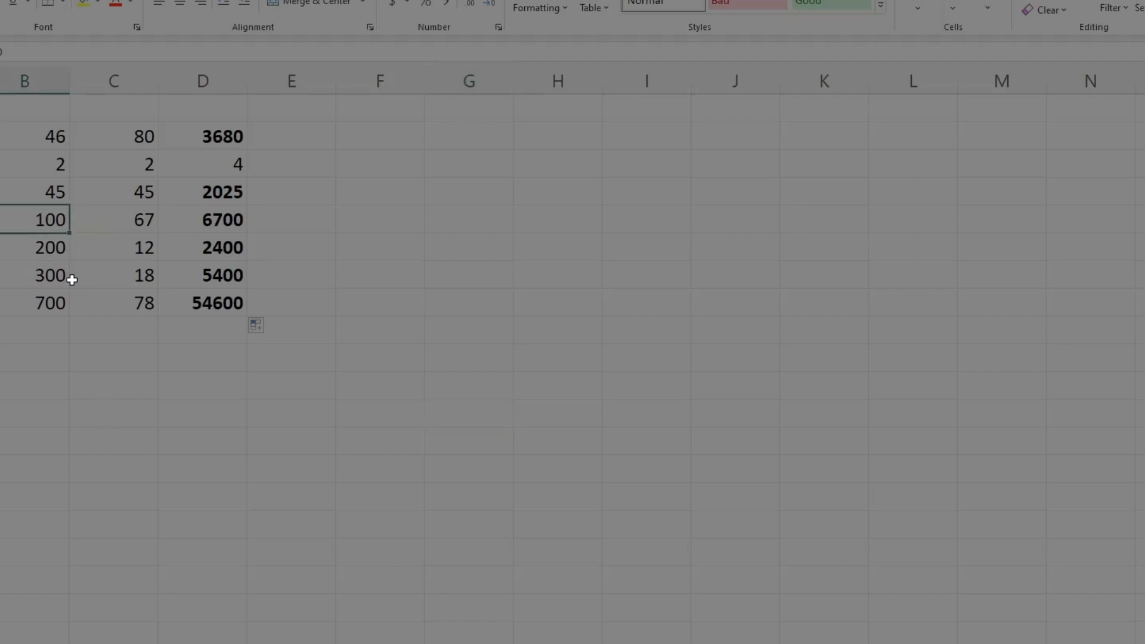
key(ctrl+c)
click(128, 405)
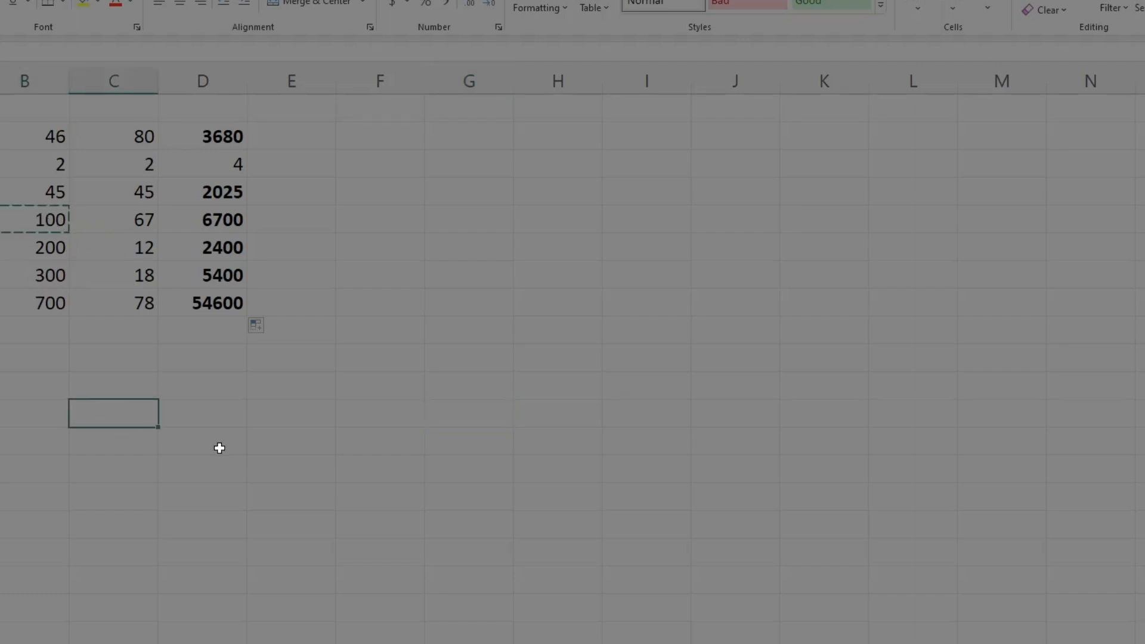
key(ctrl+v)
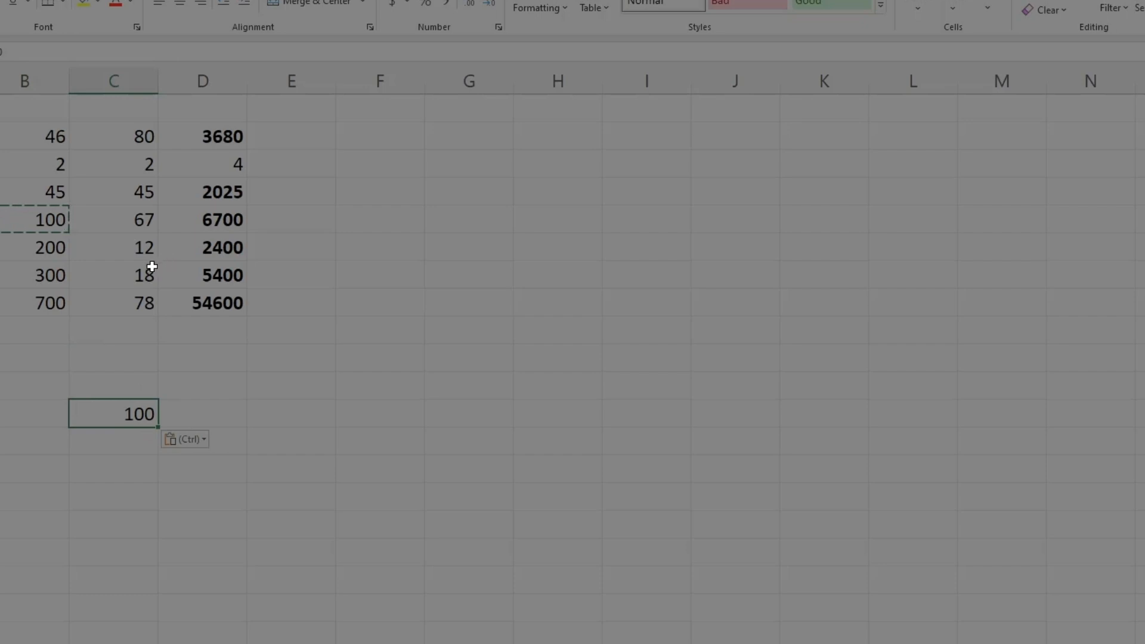
click(141, 219)
key(ctrl+c)
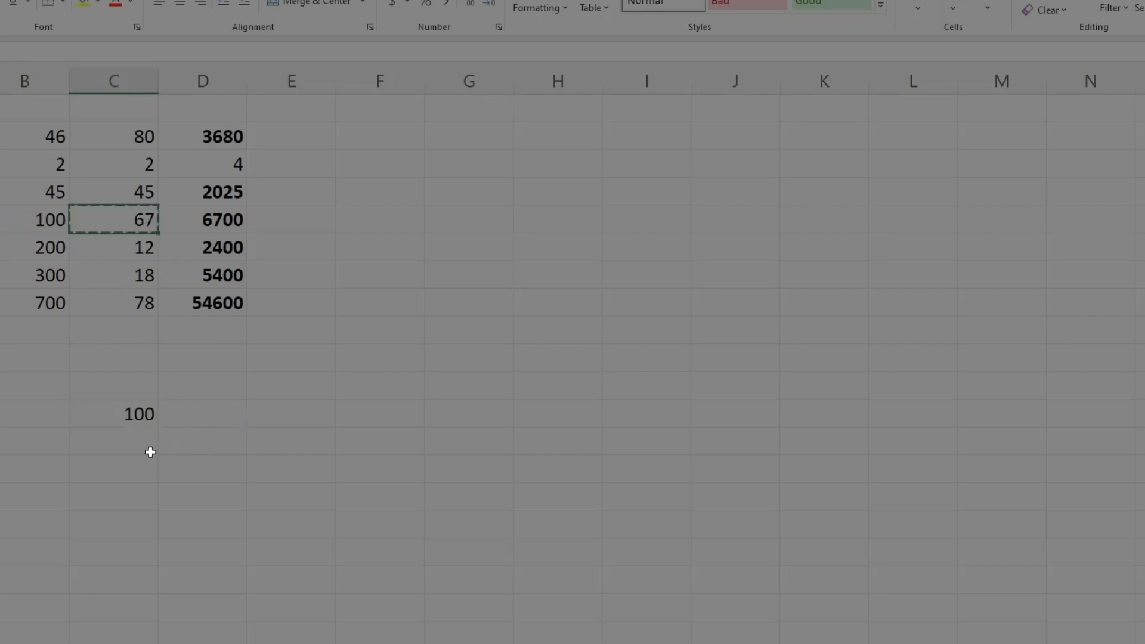
click(148, 449)
key(ctrl+v)
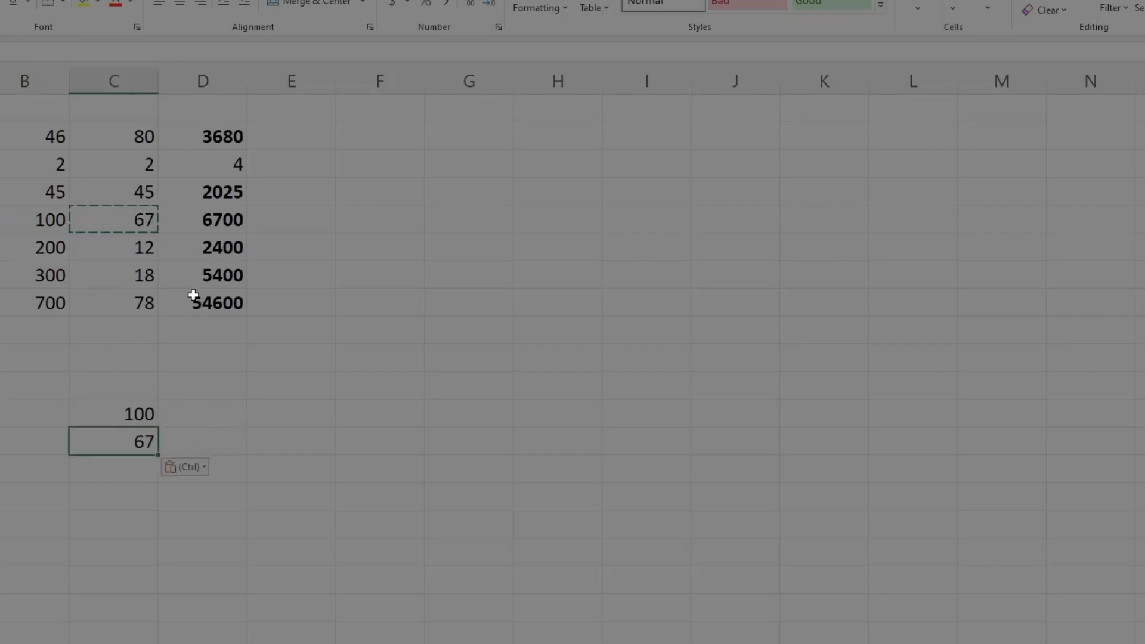
click(145, 301)
key(ctrl+c)
click(150, 468)
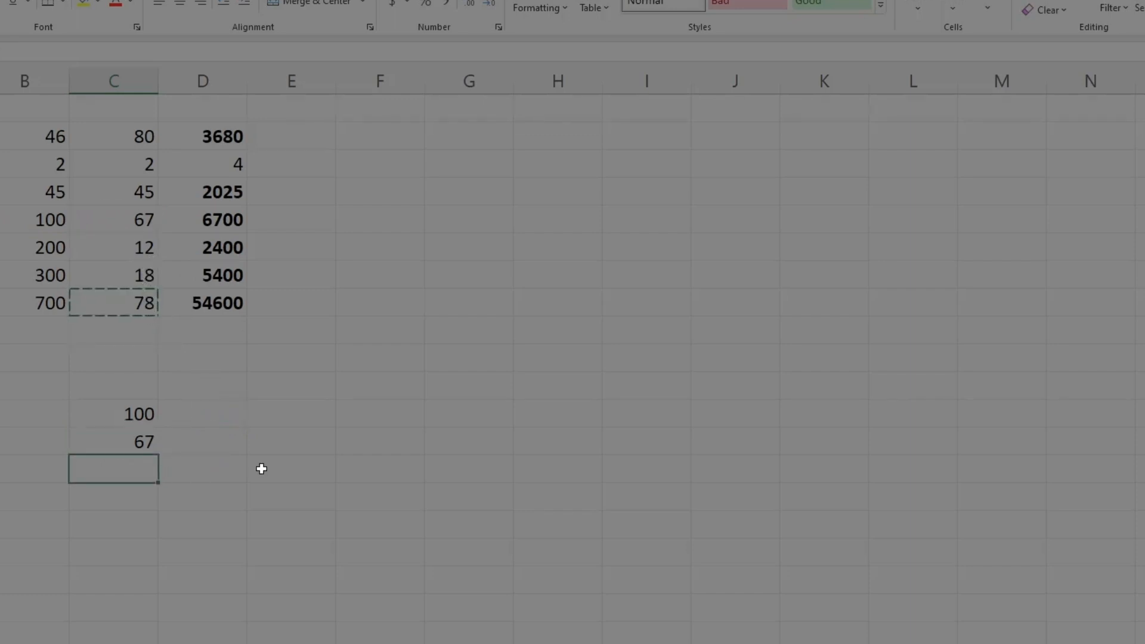
key(ctrl+v)
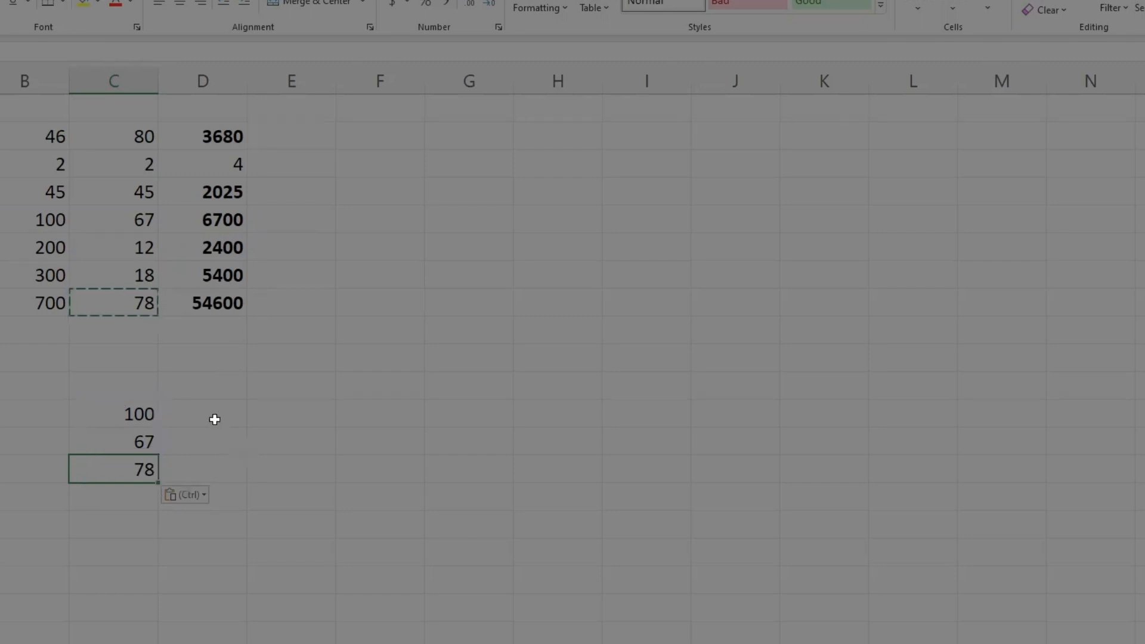
key(Escape)
- Enter the constant-value formula =100*67*78 in cell D12 and make the result bold
double_click(215, 418)
text(=)
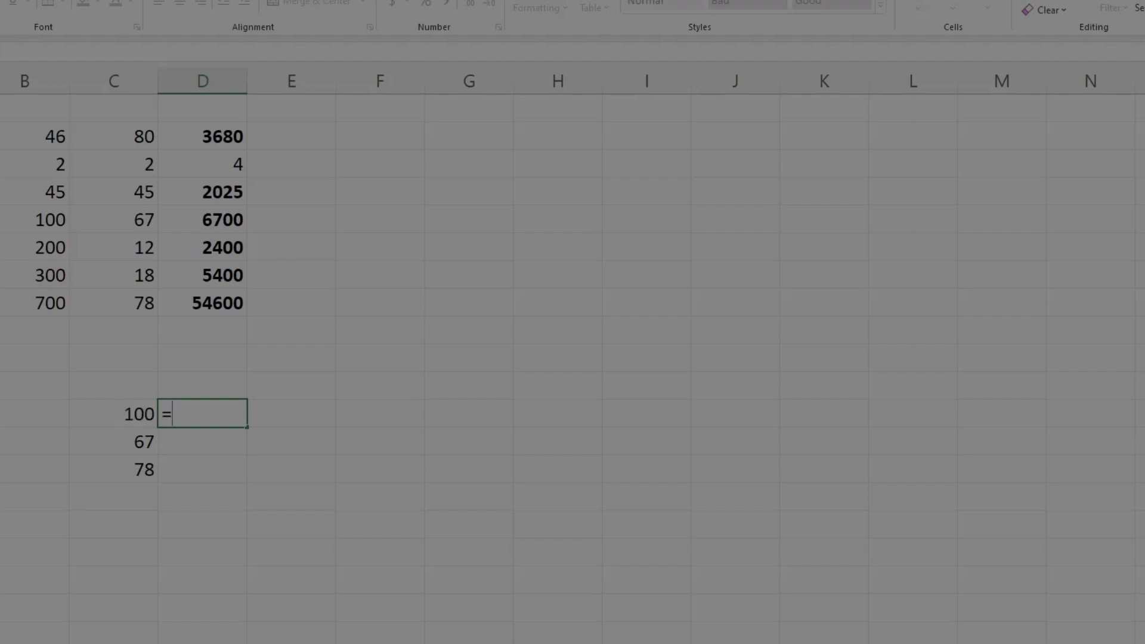
text(100*67)
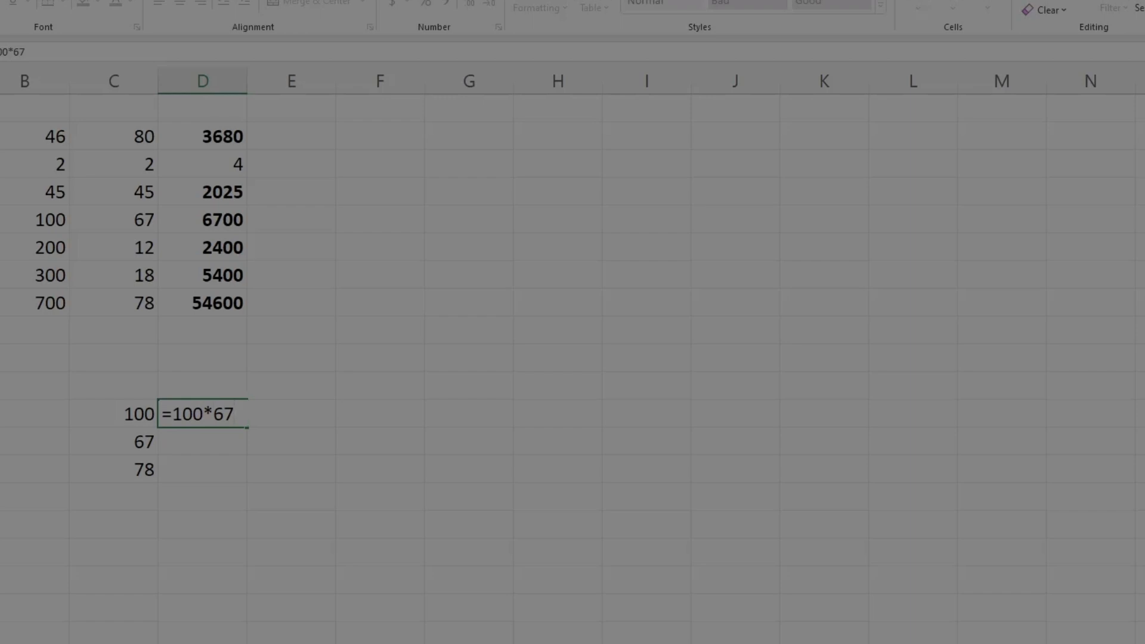
text(*78)
key(Return)
key(Down)
key(Down)
click(203, 411)
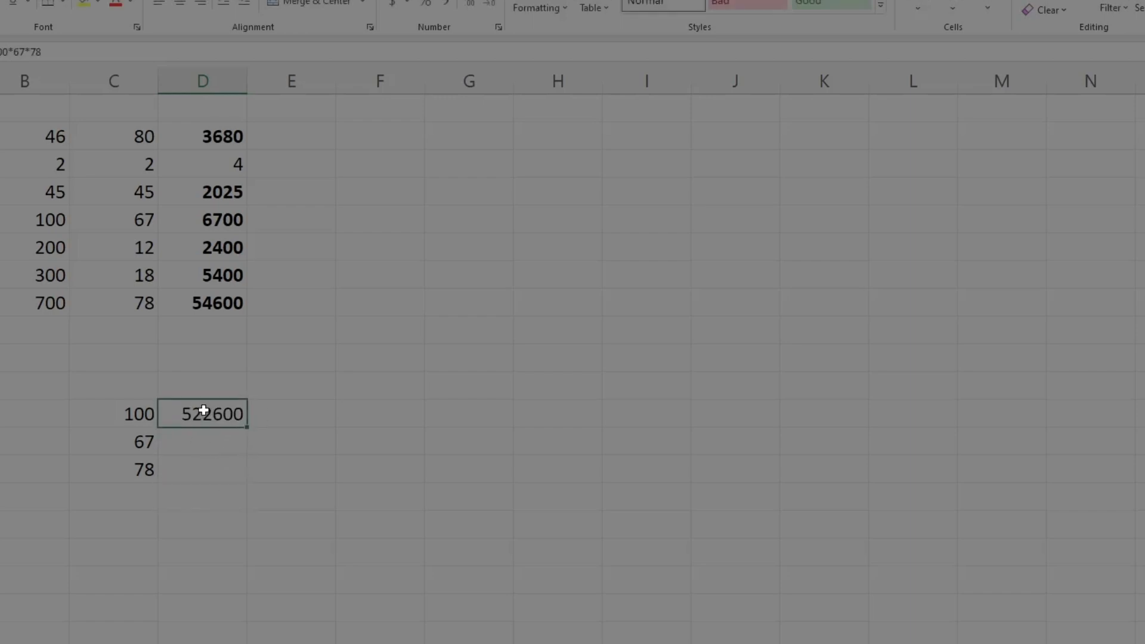
key(ctrl+b)
click(221, 464)
- Enter the cell-reference formula =C12*C13*C14 in cell E12
drag(130, 421, 138, 467)
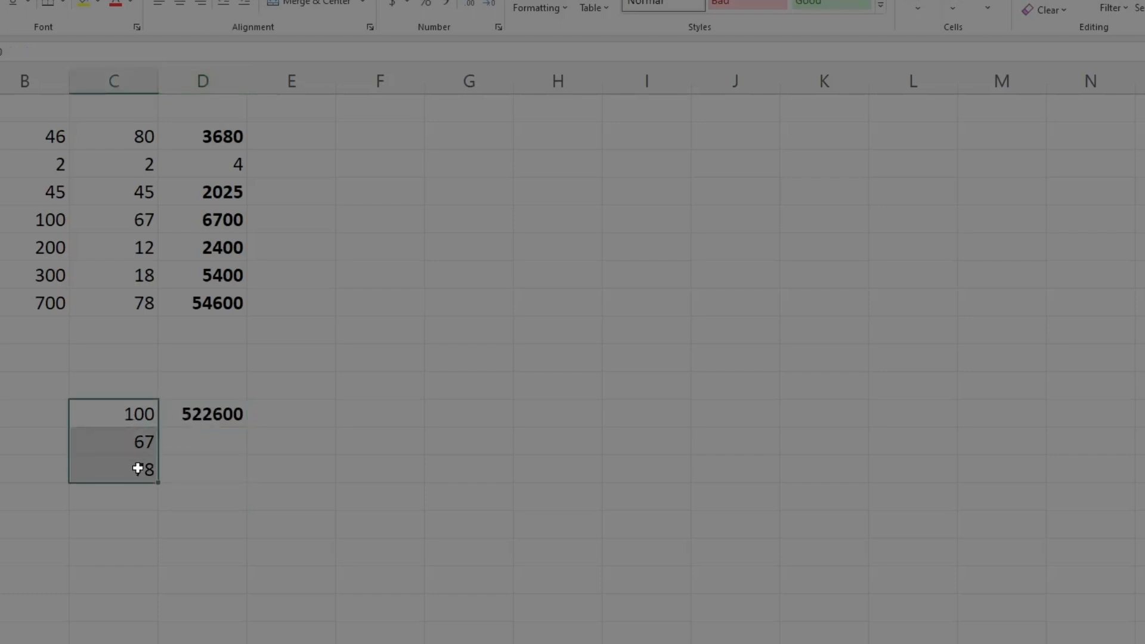
click(302, 419)
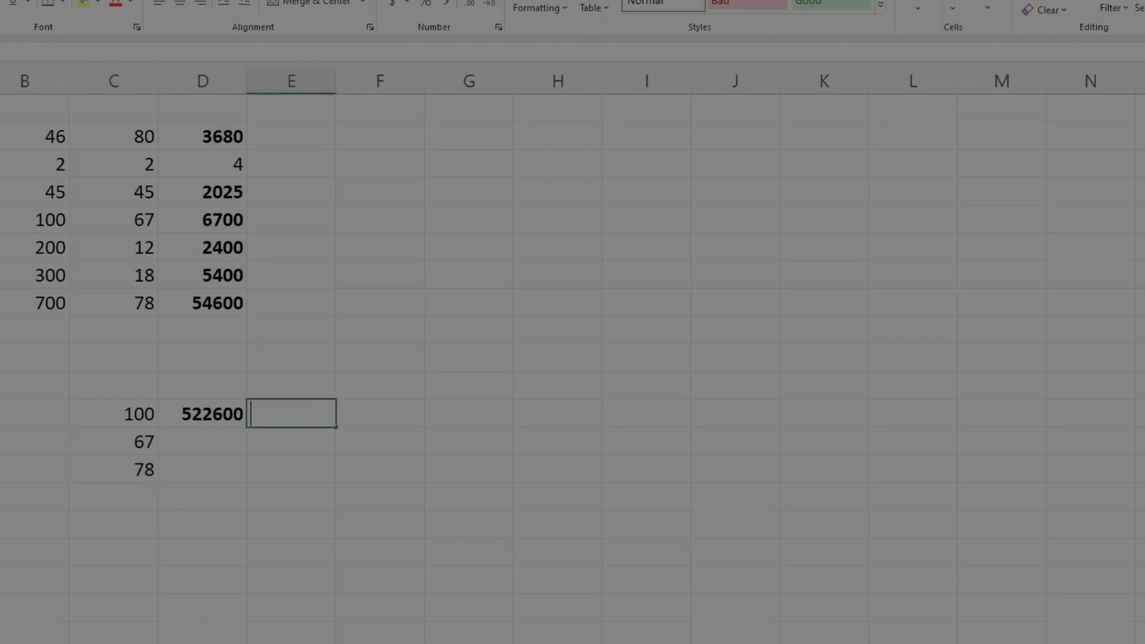
text(=)
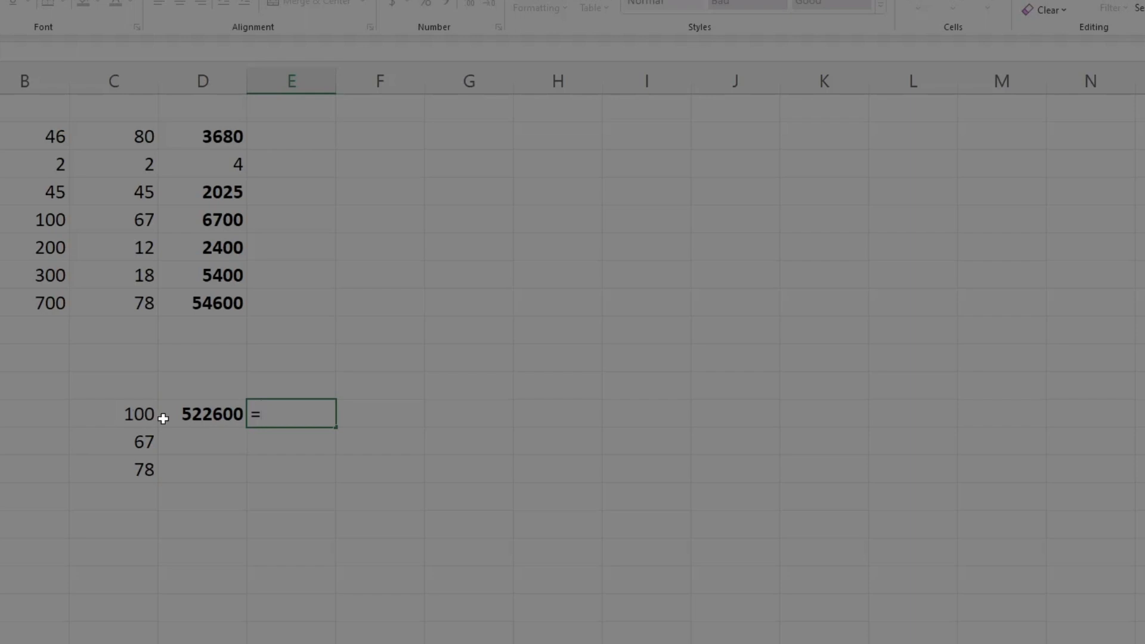
click(144, 414)
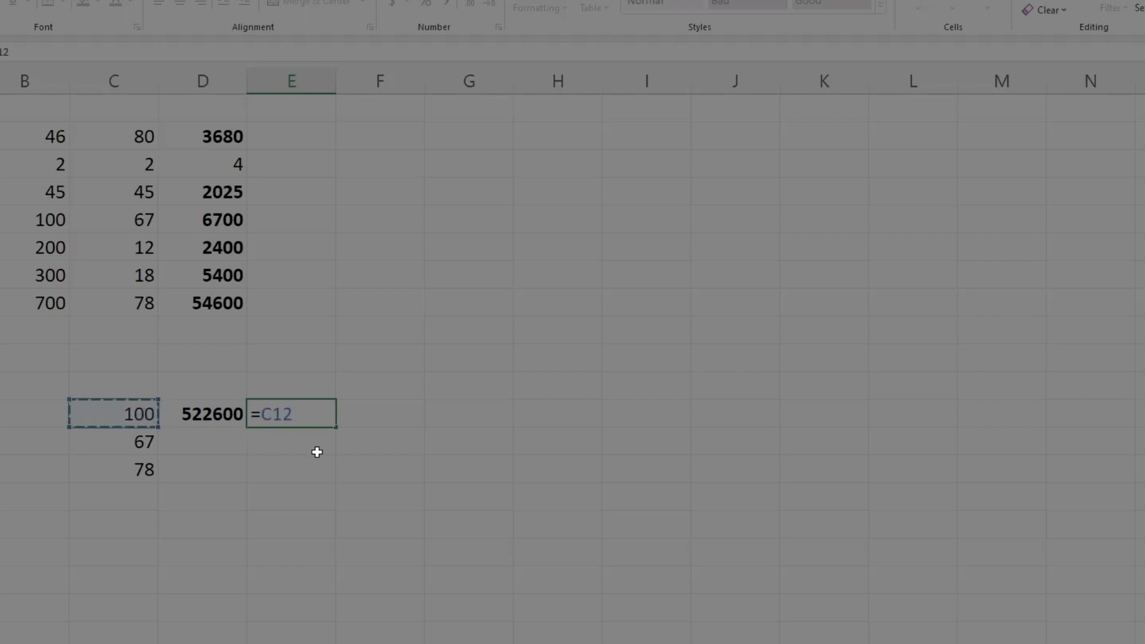
text(*)
click(121, 441)
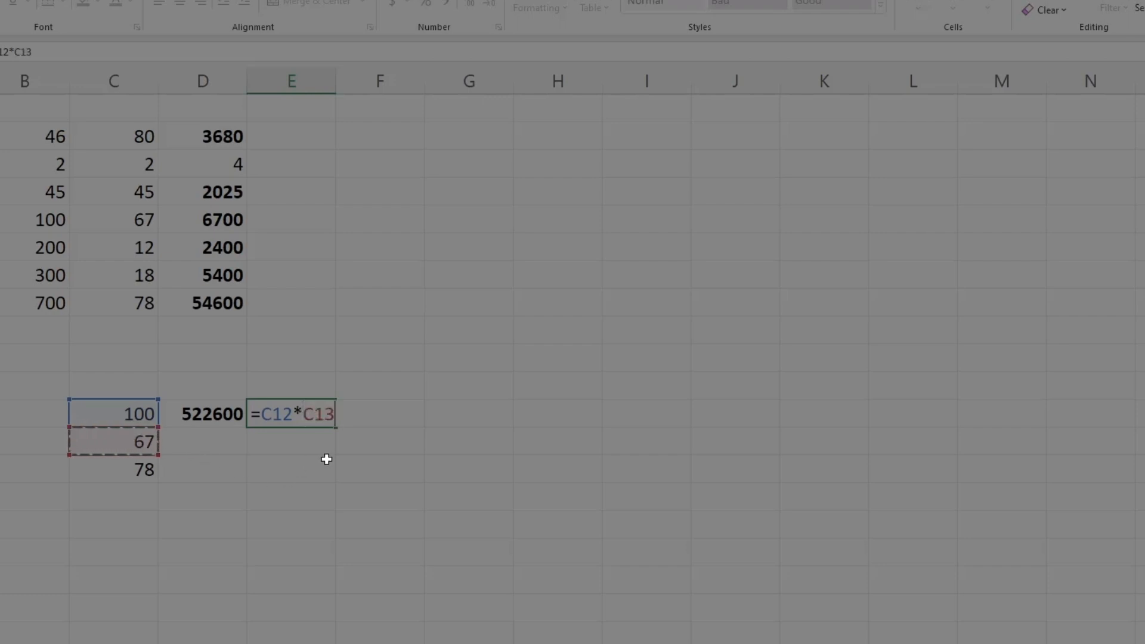
text(*)
click(129, 472)
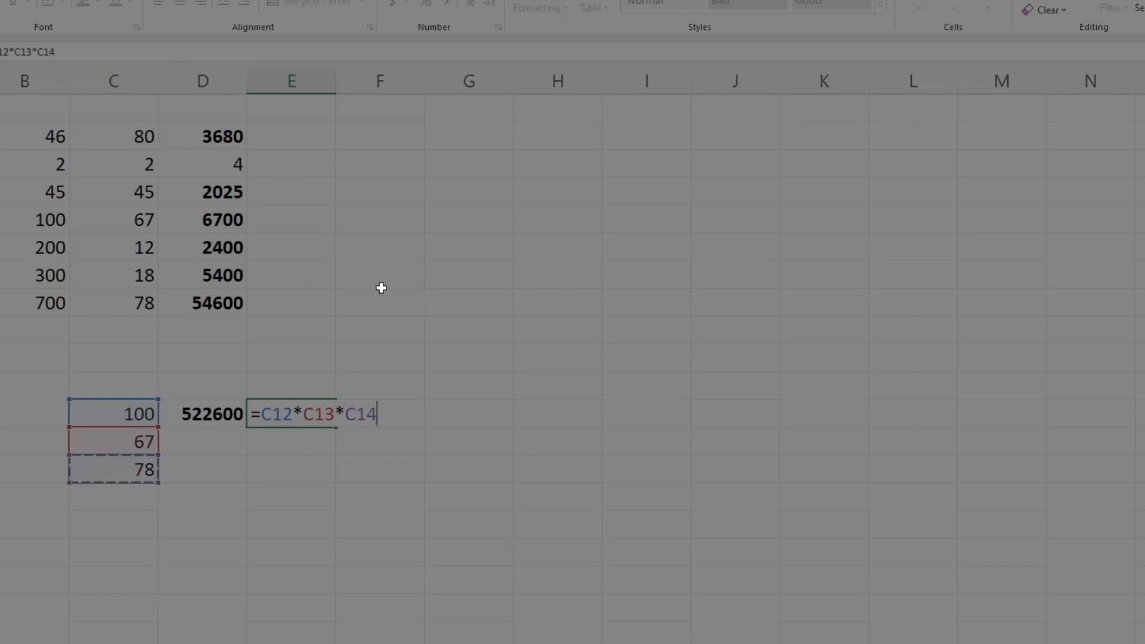
key(Return)
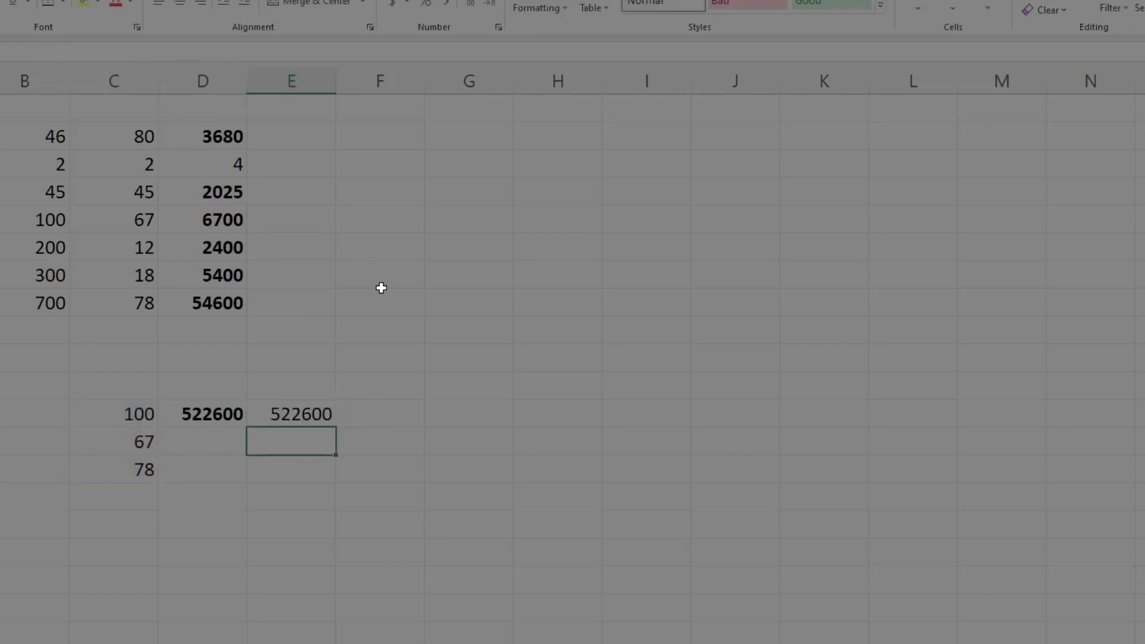
- Make the multiplication result in cell E12 bold
click(364, 458)
click(278, 393)
click(286, 411)
key(ctrl+b)
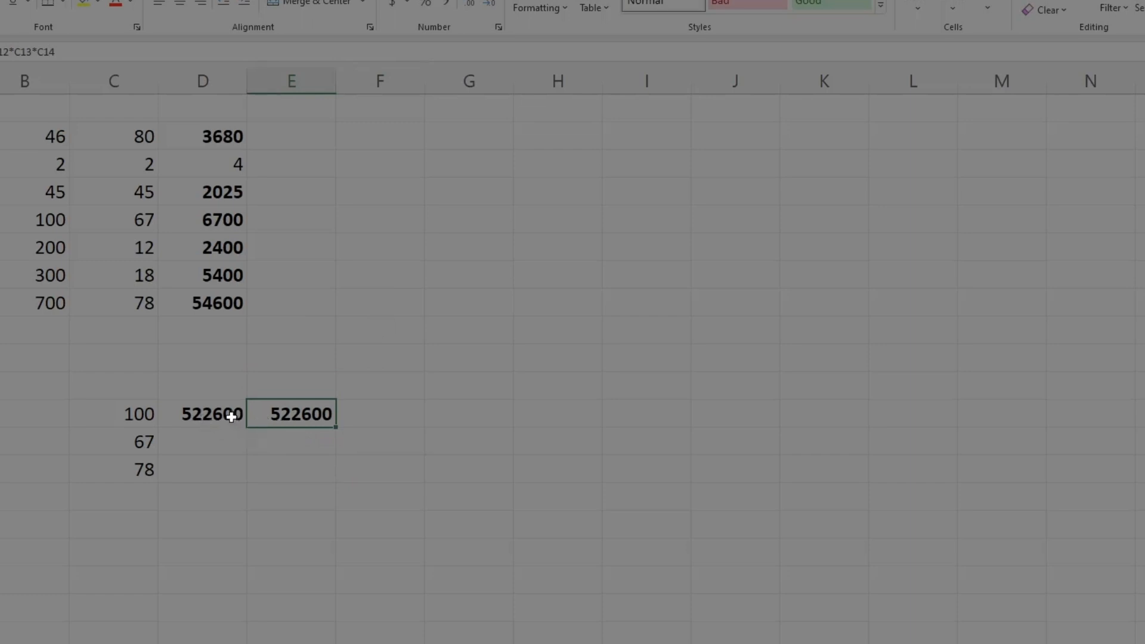
click(313, 452)
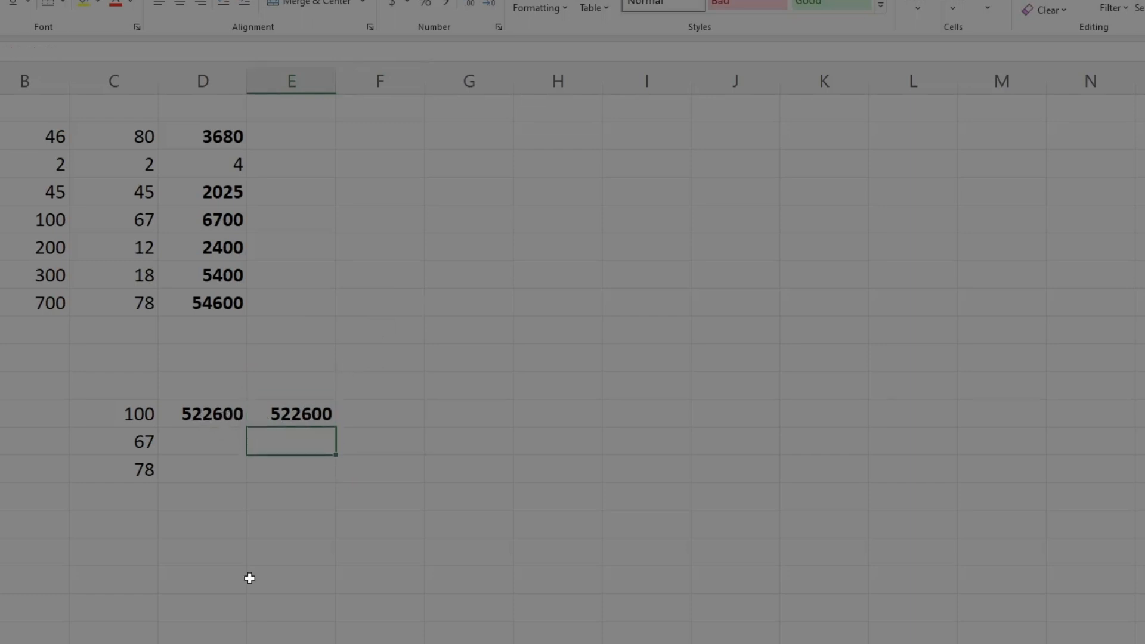
click(209, 276)
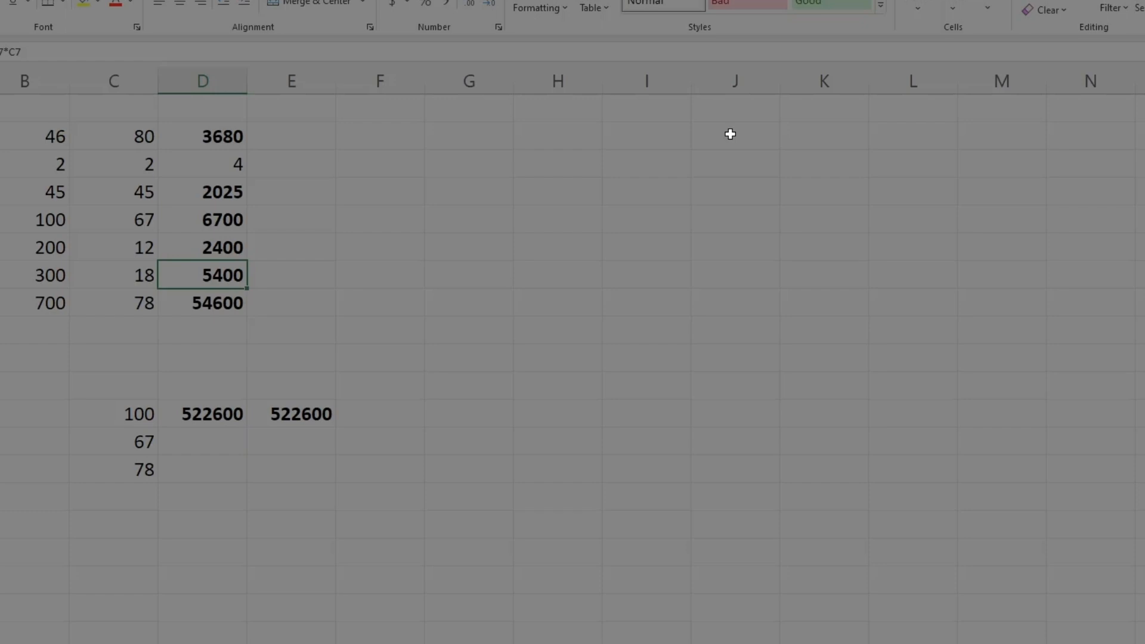
- Widen column J and enter the bold heading "Table for 12" in cell J2
drag(781, 84, 888, 88)
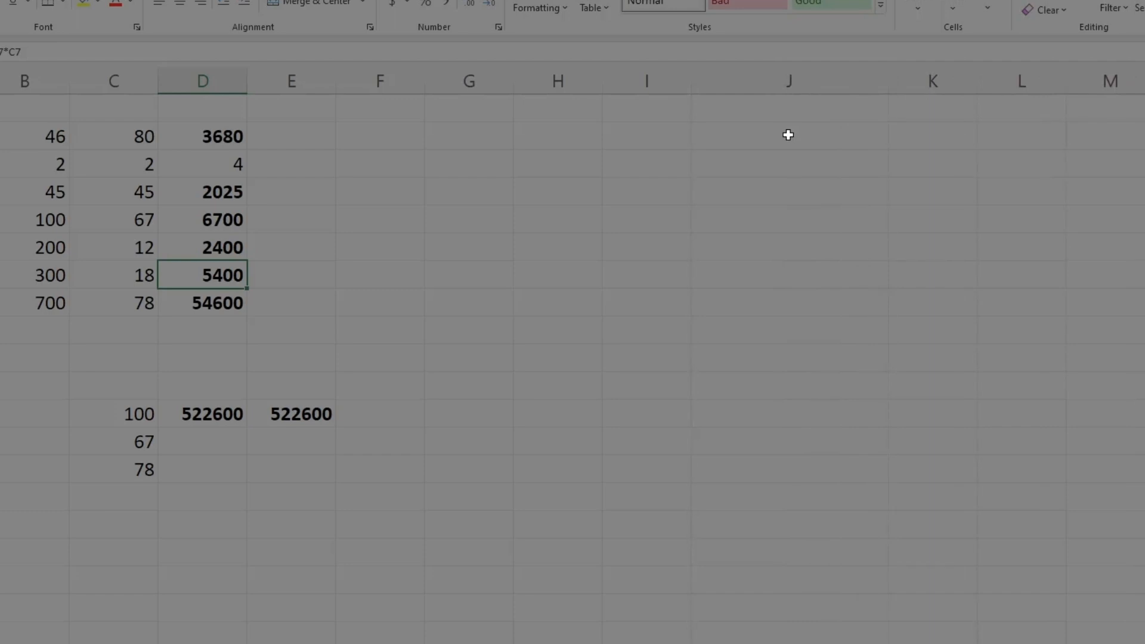
click(788, 135)
text(Table)
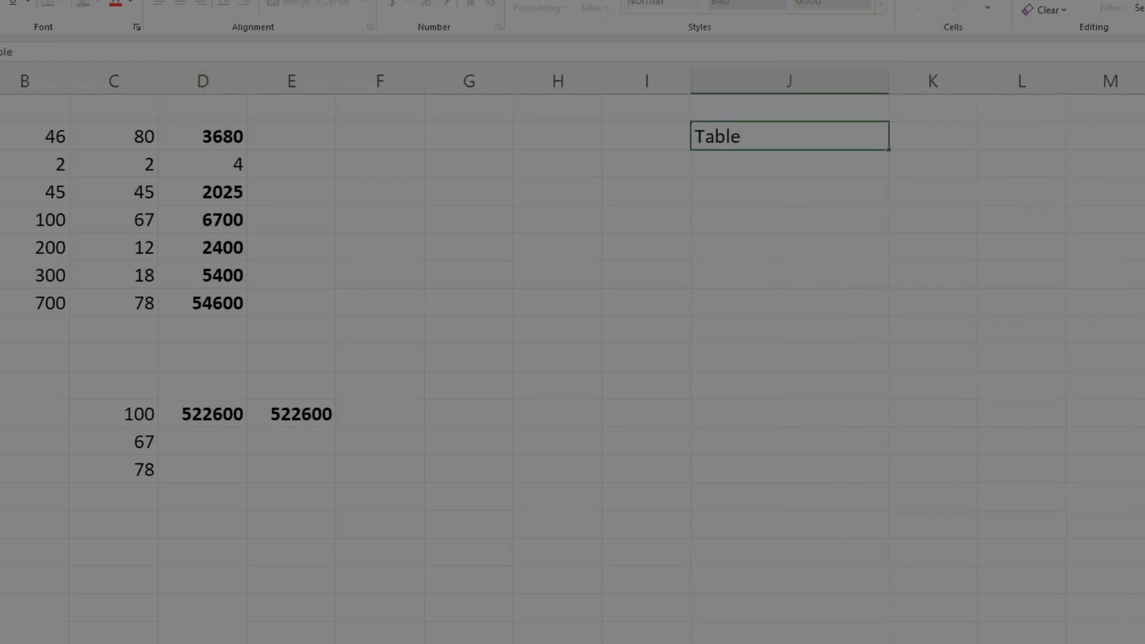
text( for 12)
click(886, 356)
click(796, 165)
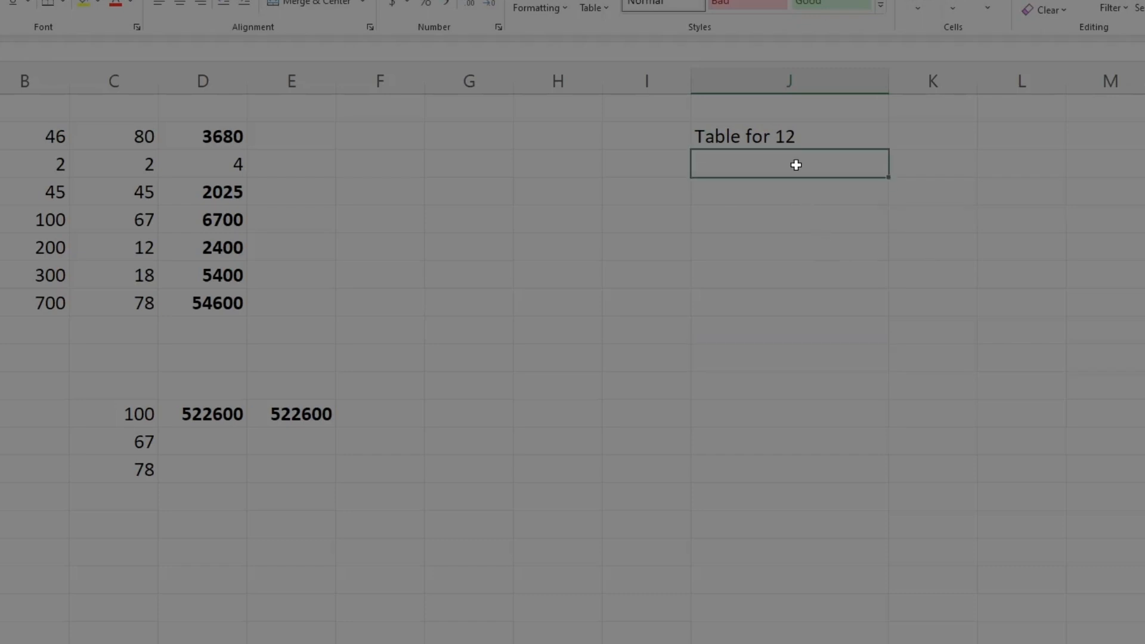
click(771, 134)
key(ctrl+b)
click(784, 222)
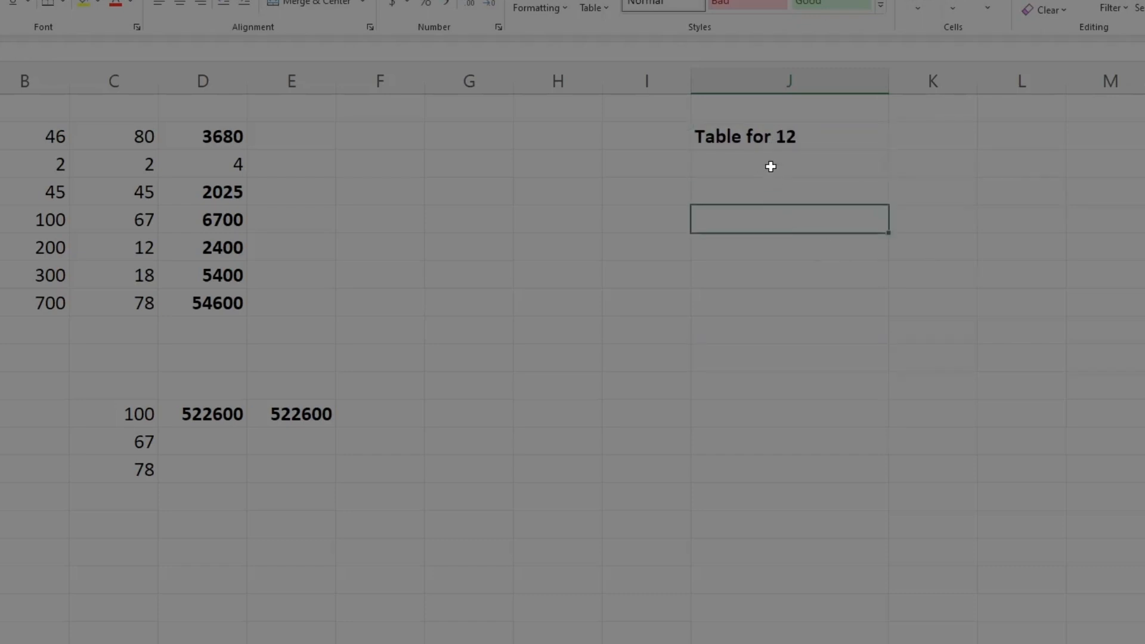
- Enter 1 in cell J3 below the heading and fill it down through J13
click(772, 165)
text(1)
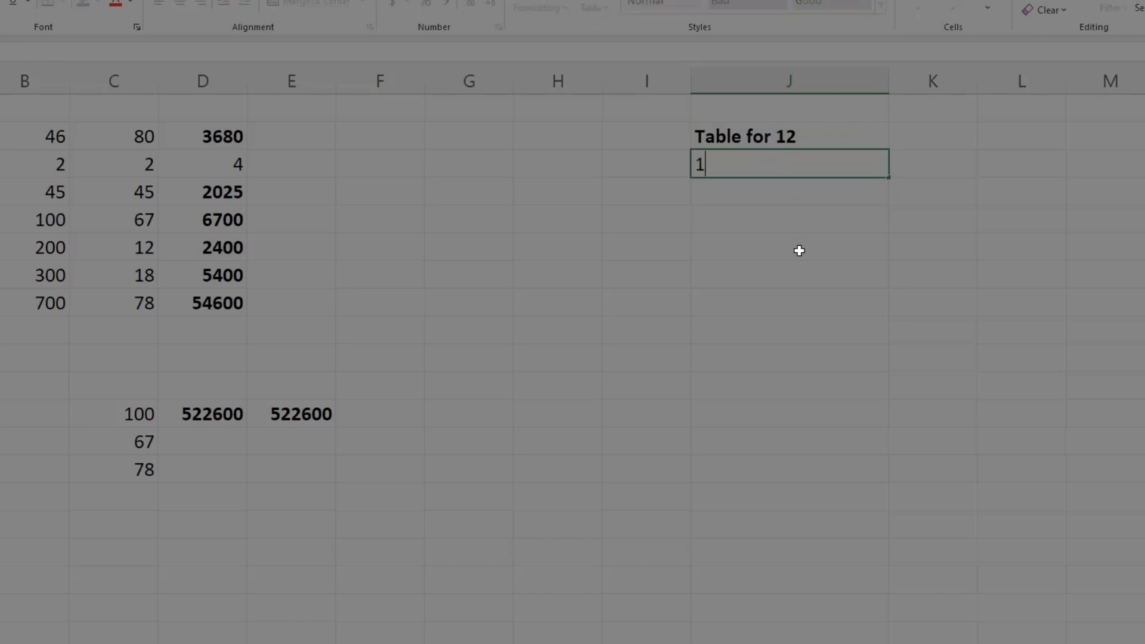
click(798, 248)
click(813, 162)
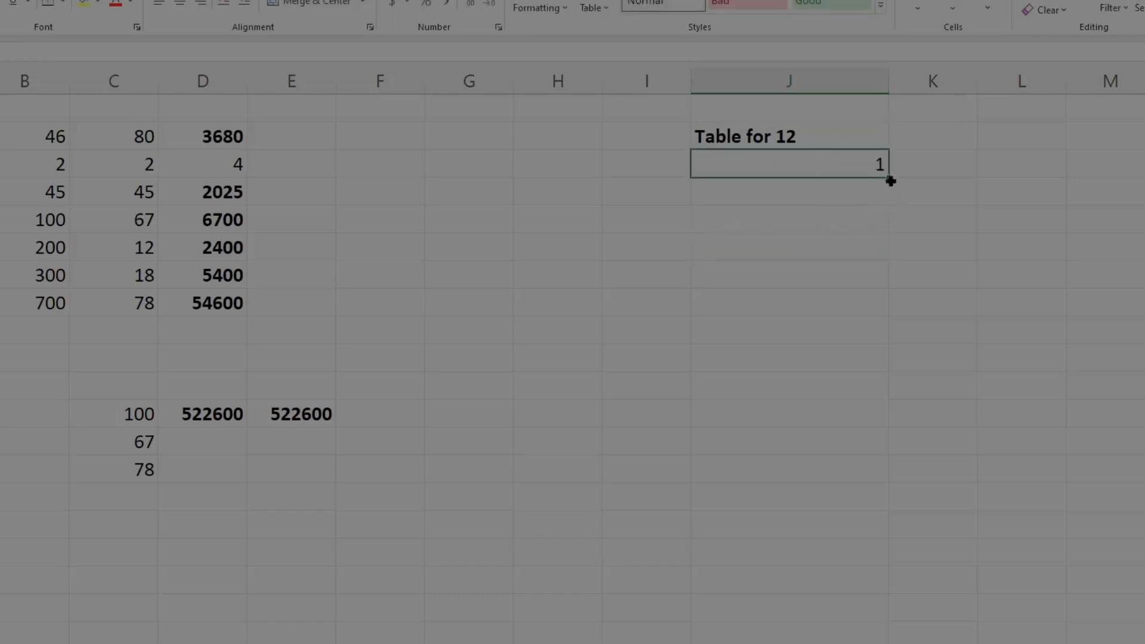
drag(889, 177, 883, 448)
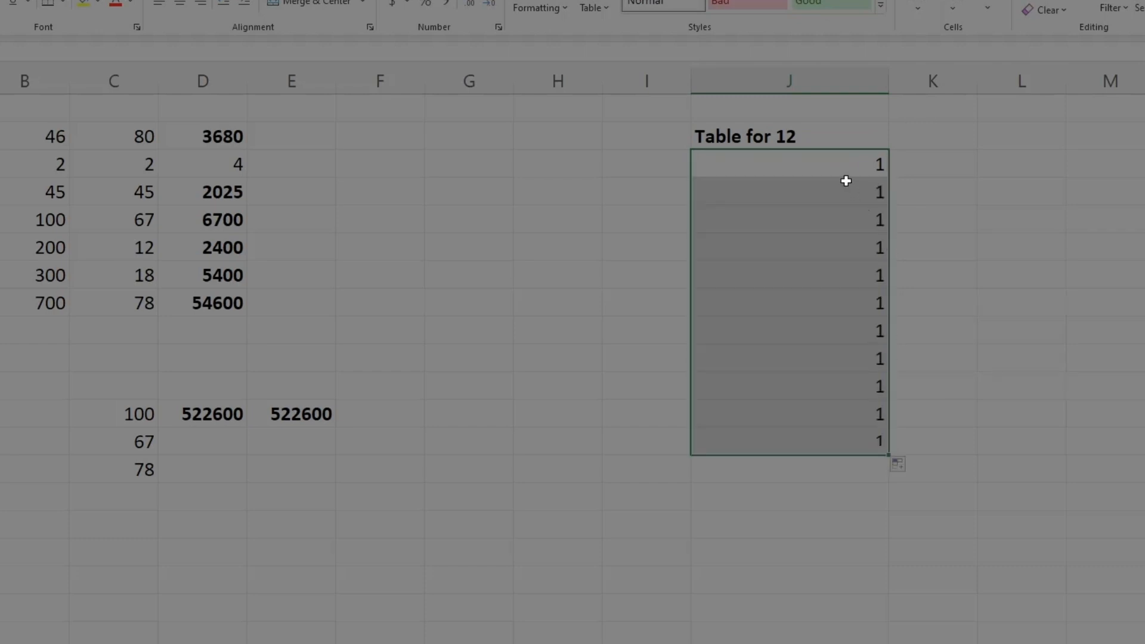
- Clear the extra value from cell J13 and select the remaining range J3:J12
drag(846, 162, 848, 438)
click(869, 440)
key(Delete)
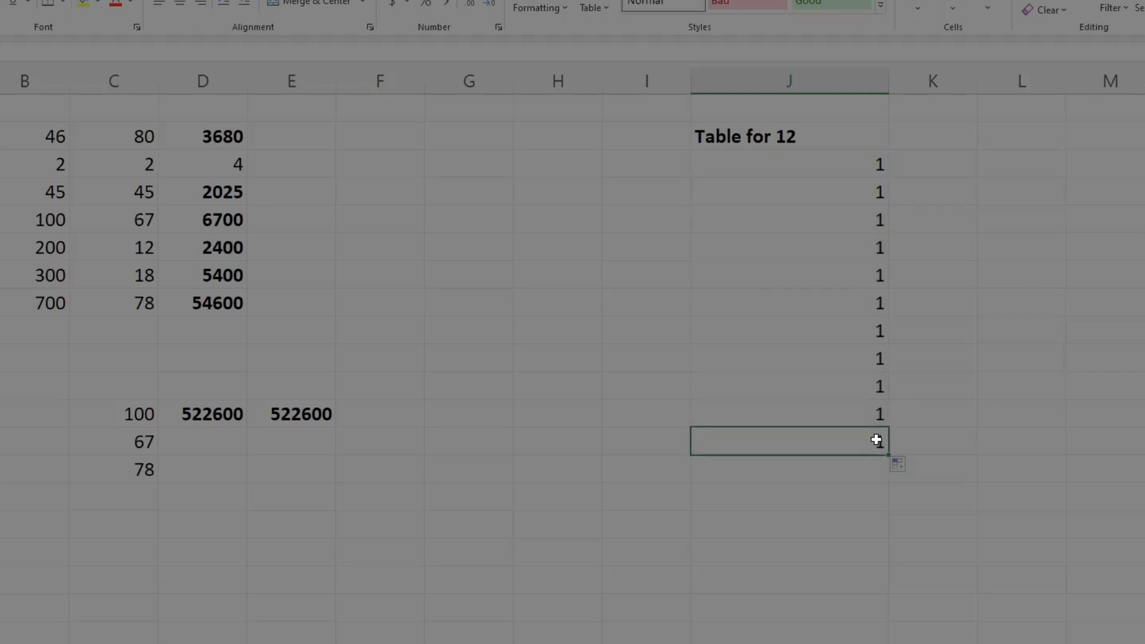
click(936, 382)
drag(874, 171, 861, 411)
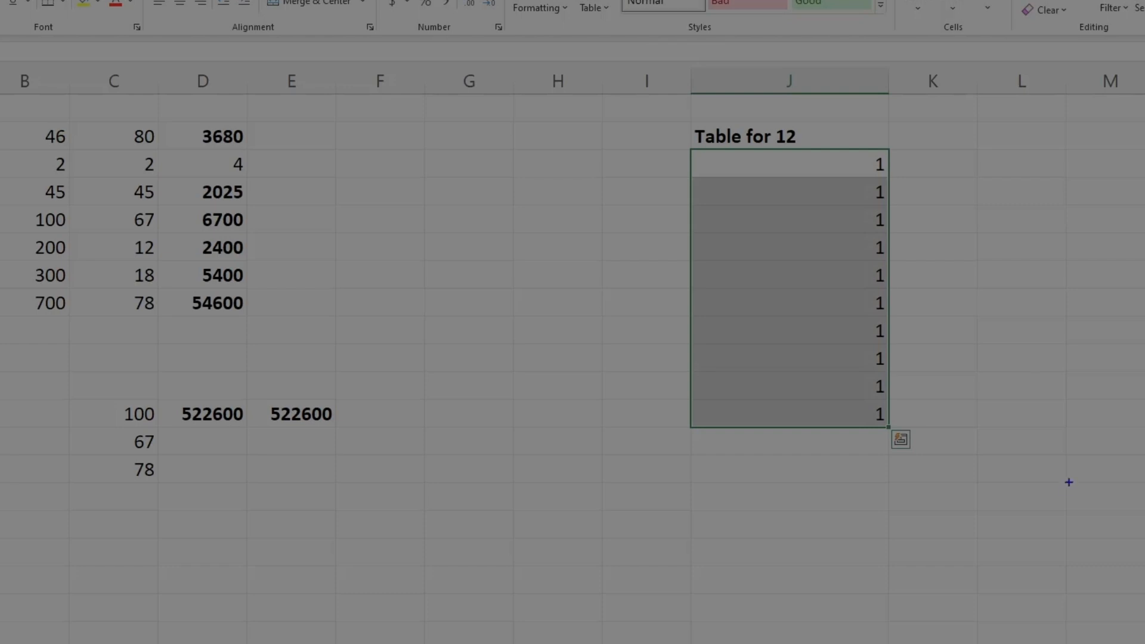
- Fill cell J3 down through J12 again as a series, giving the numbers 1 to 10
click(863, 158)
drag(891, 179, 891, 416)
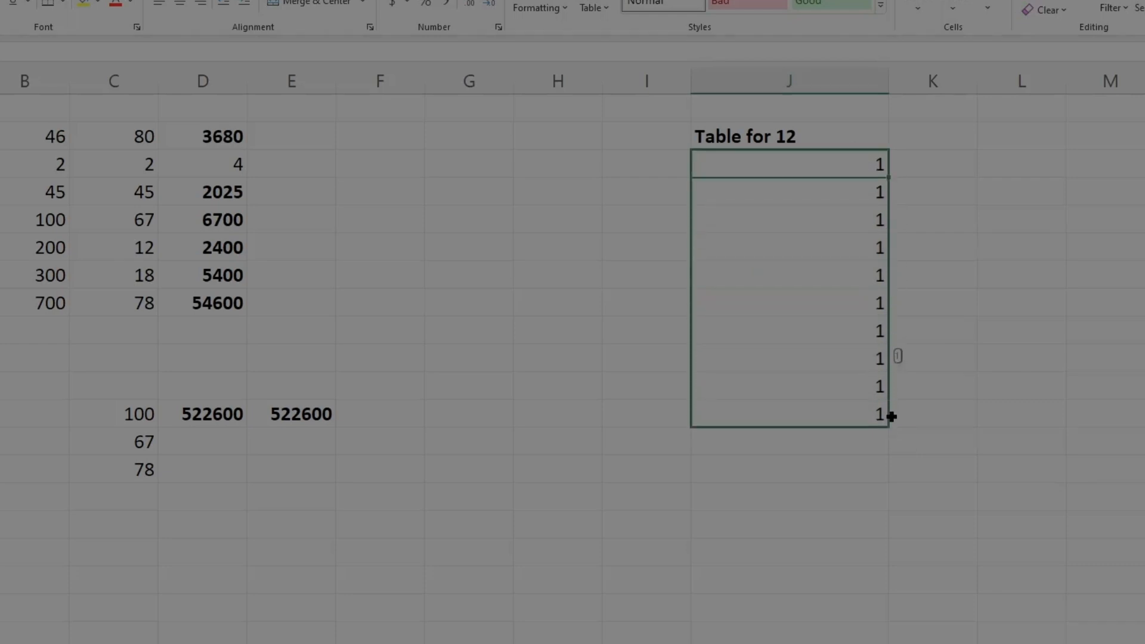
click(903, 437)
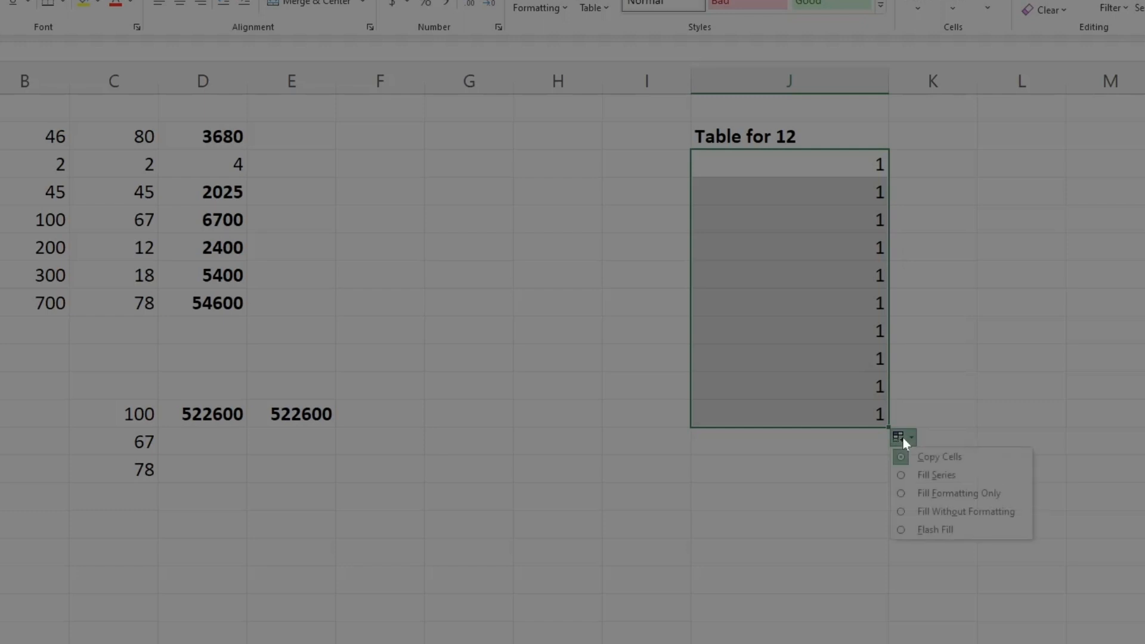
click(906, 476)
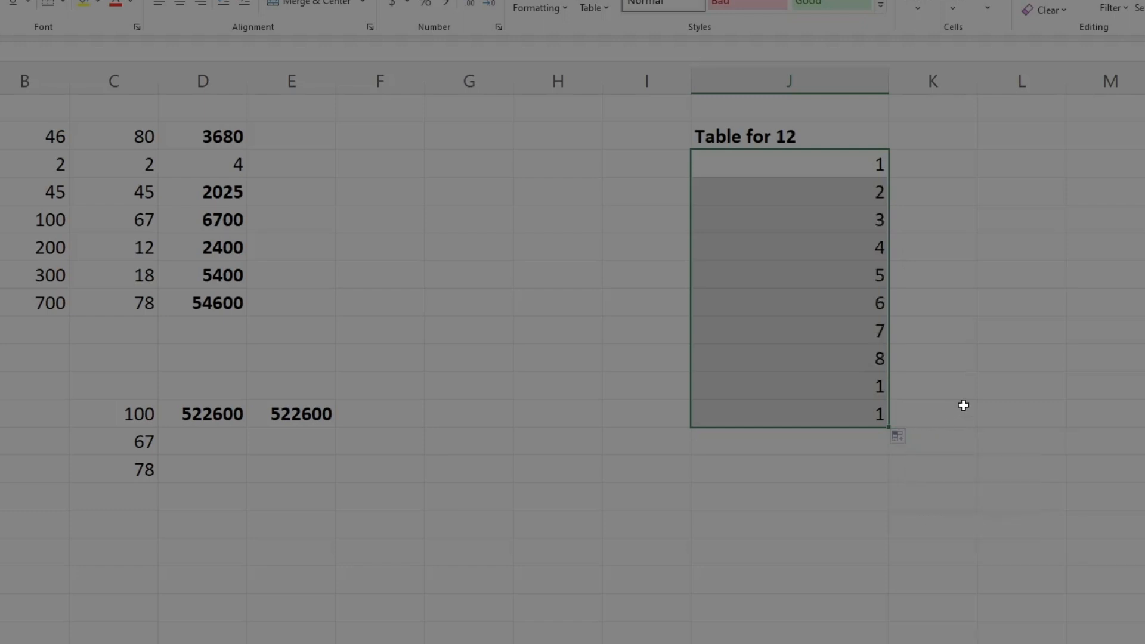
click(950, 208)
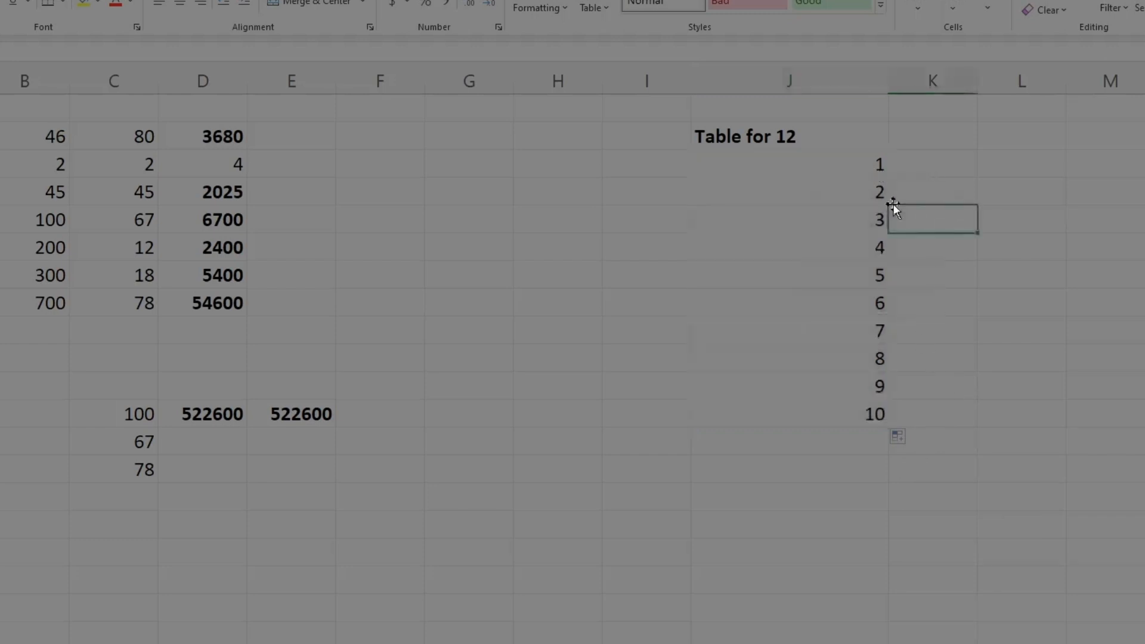
- Move the numbers 1 to 10 from J3:J12 to K3:K12
drag(815, 159, 843, 410)
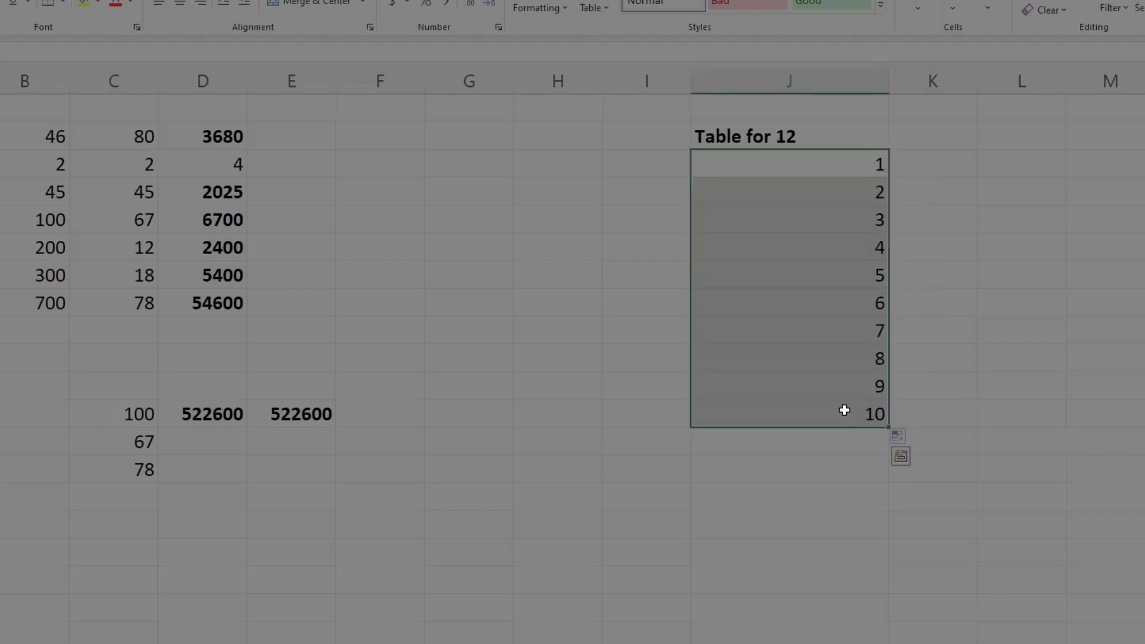
key(ctrl+c)
click(942, 165)
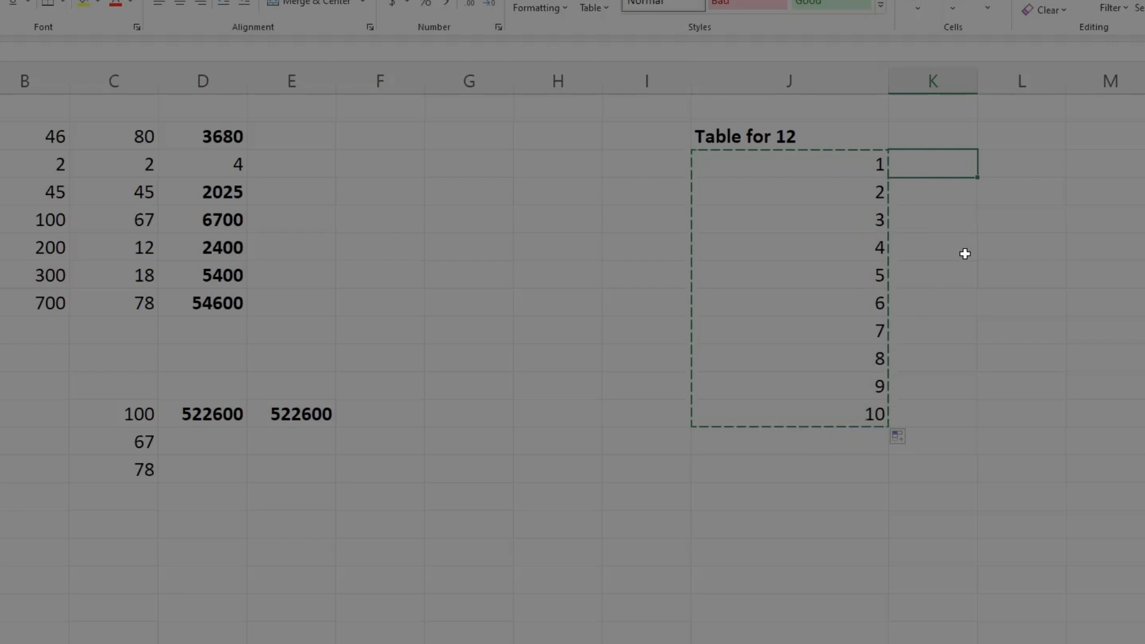
key(ctrl+v)
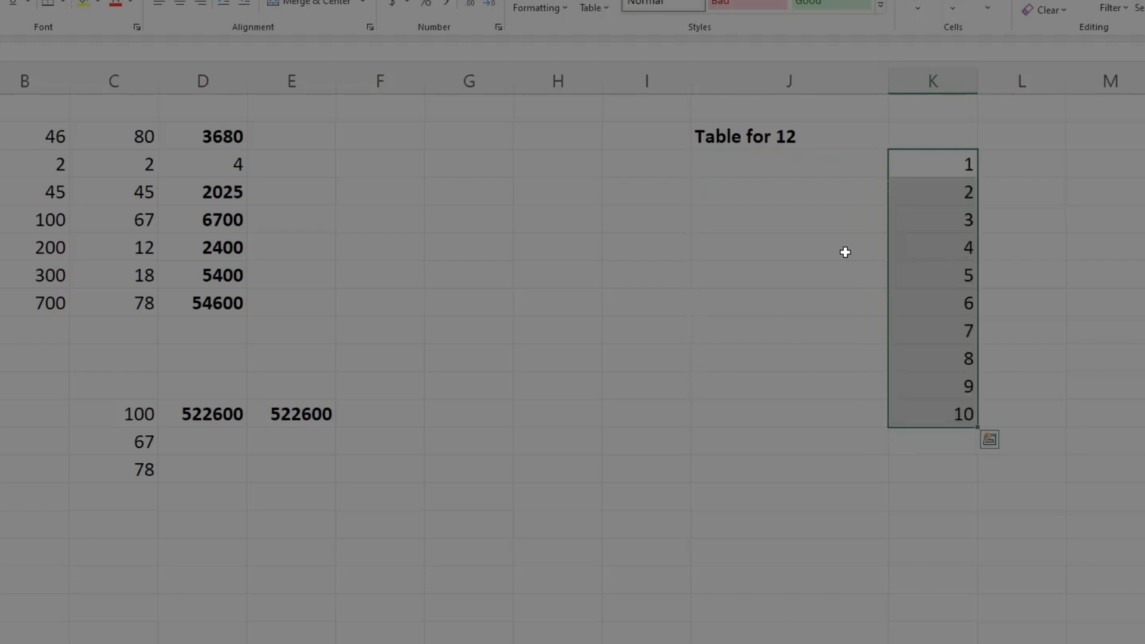
- Enter 12 in cell J3 and fill the same value down through J12
click(817, 170)
text(12)
click(869, 266)
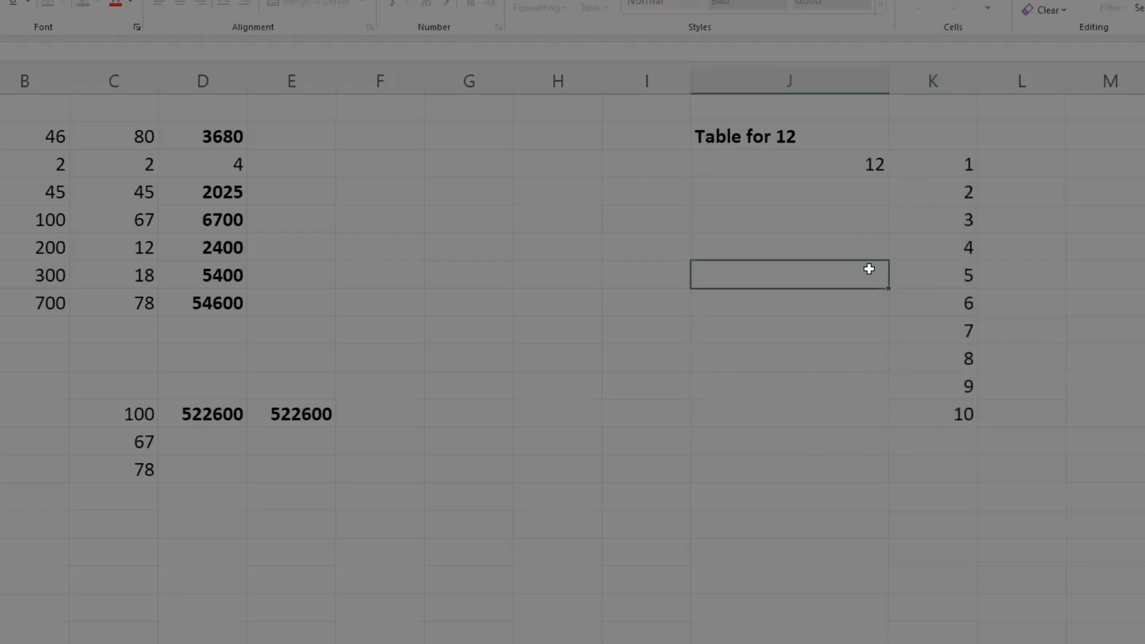
click(877, 168)
drag(888, 181, 887, 424)
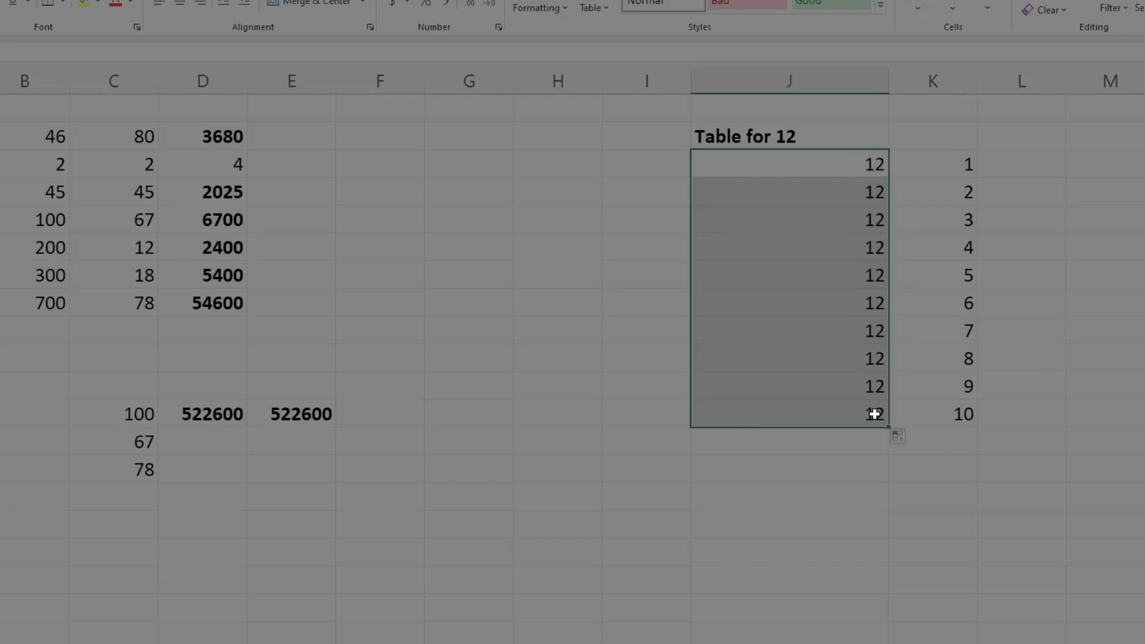
click(904, 167)
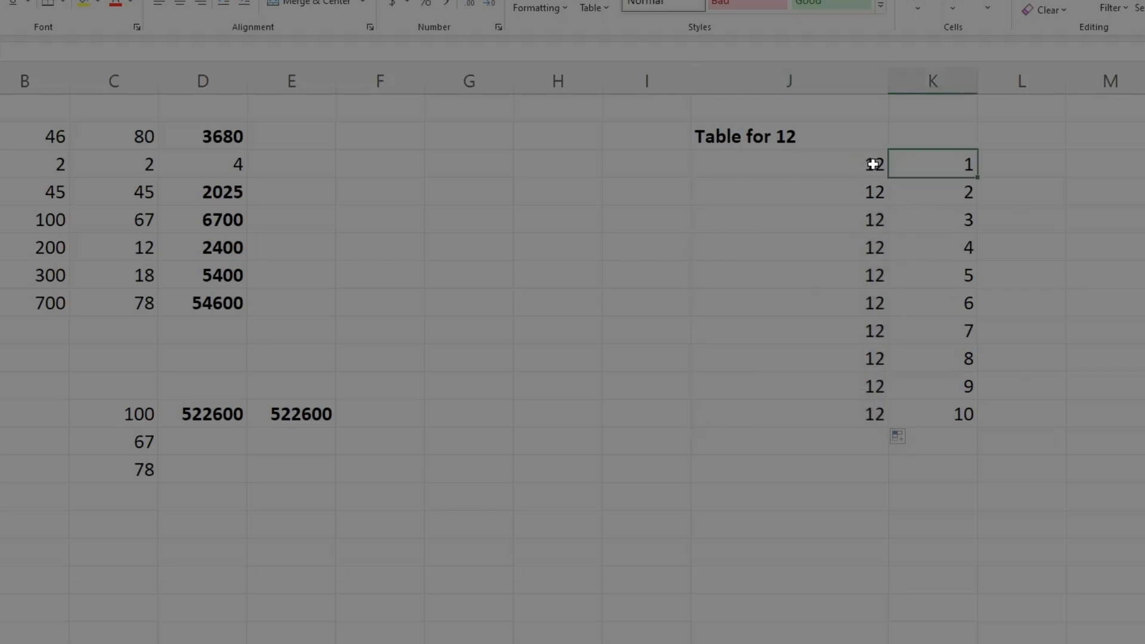
click(871, 164)
drag(871, 163, 866, 403)
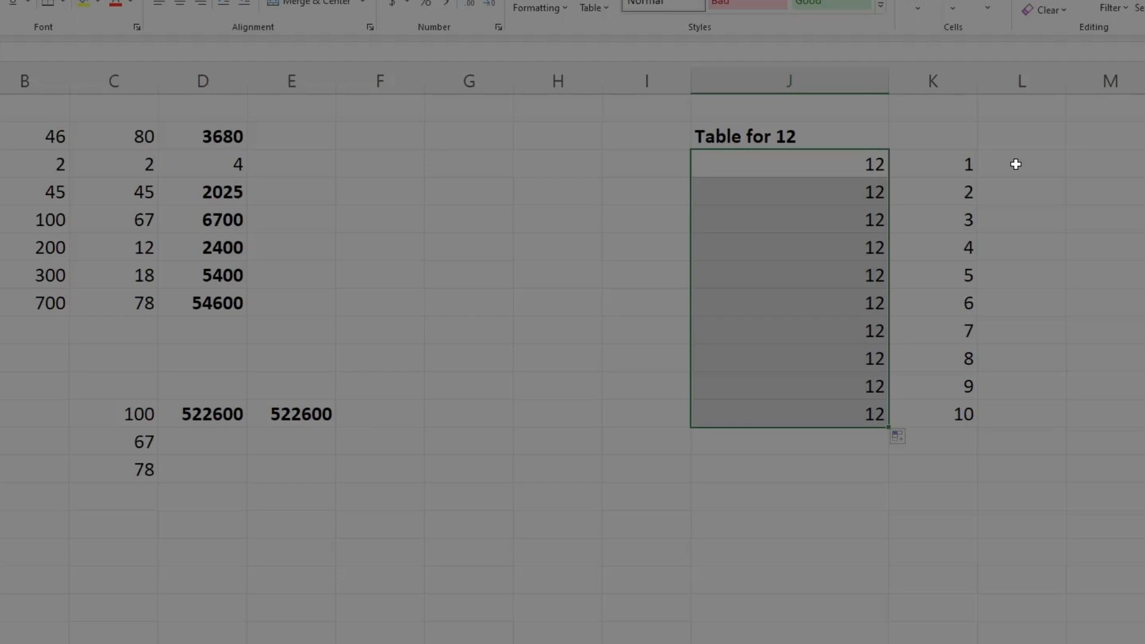
- Enter the heading "Total" in cell L2
click(1022, 138)
text(to)
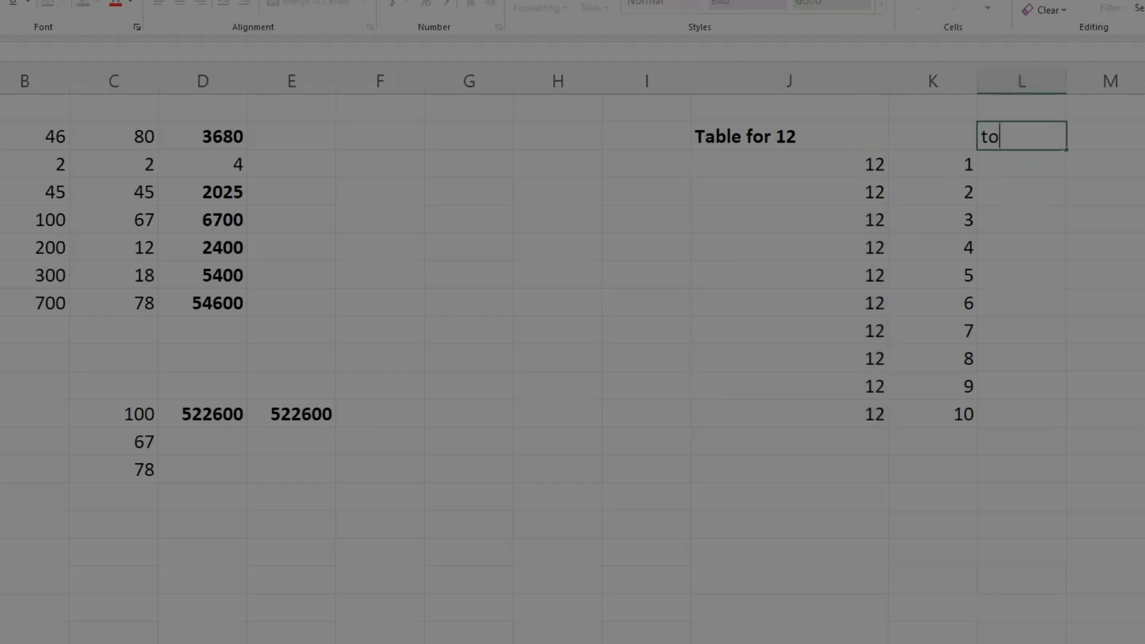
text(ta)
key(BackSpace)
key(BackSpace)
key(BackSpace)
key(BackSpace)
key(BackSpace)
text(Total)
click(1077, 280)
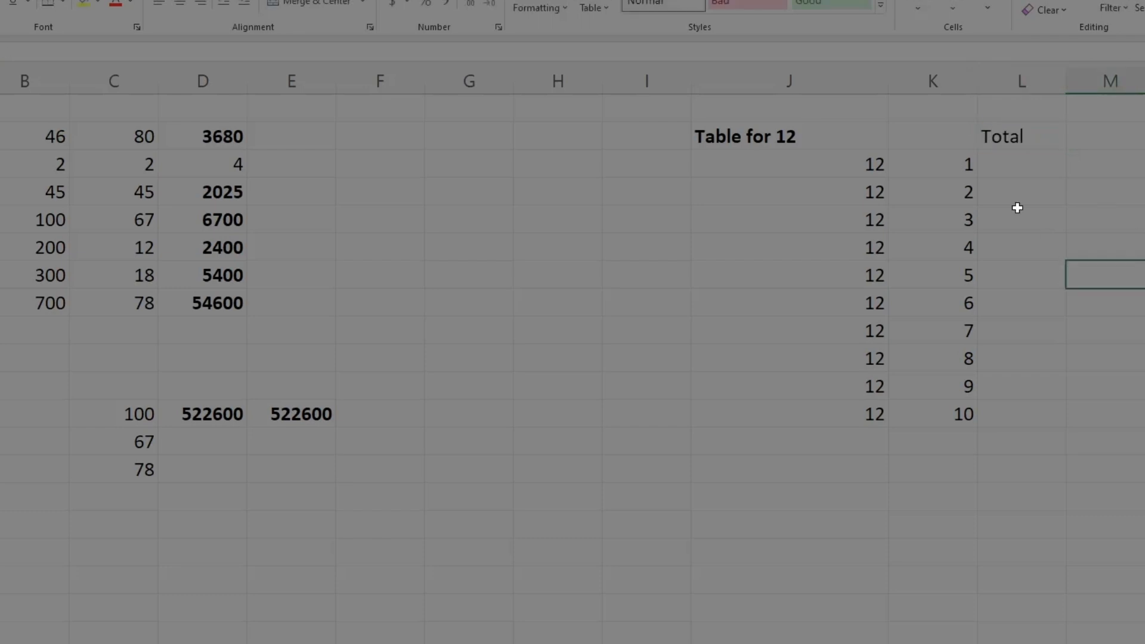
- Enter the formula =J3*K3 in cell L3 to multiply the first row of the table
double_click(1005, 162)
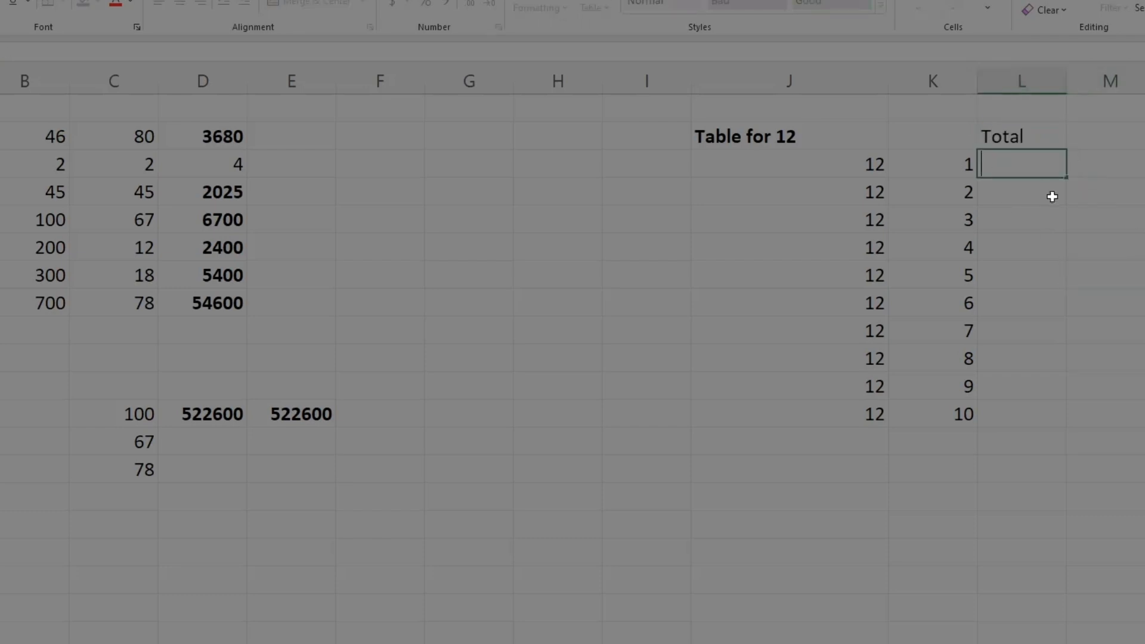
text(=)
click(873, 164)
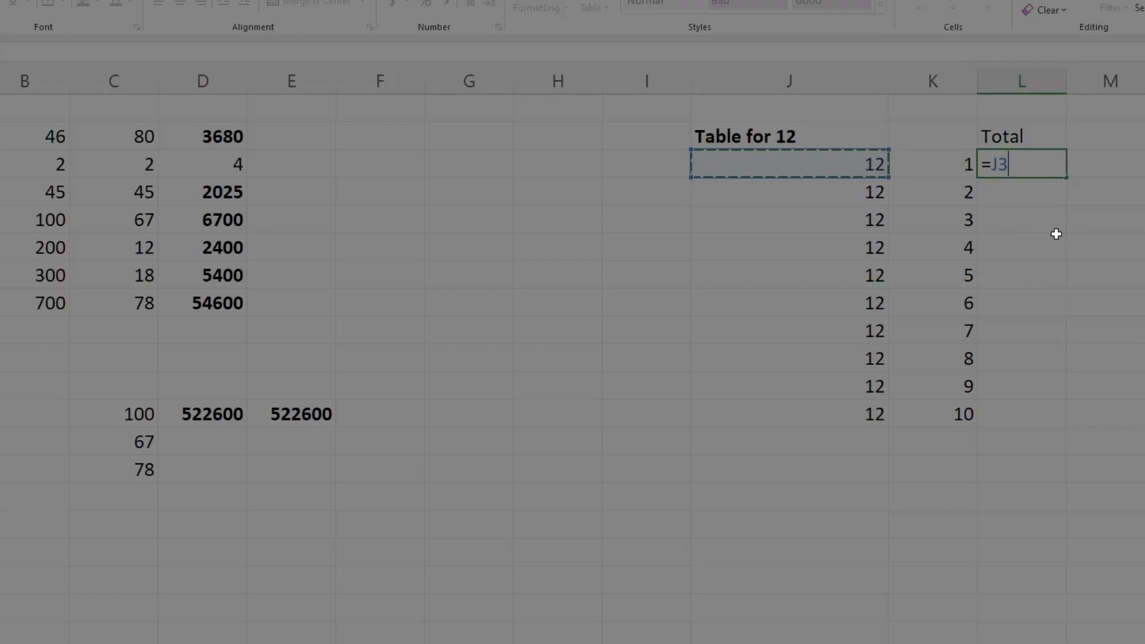
text(*)
click(972, 170)
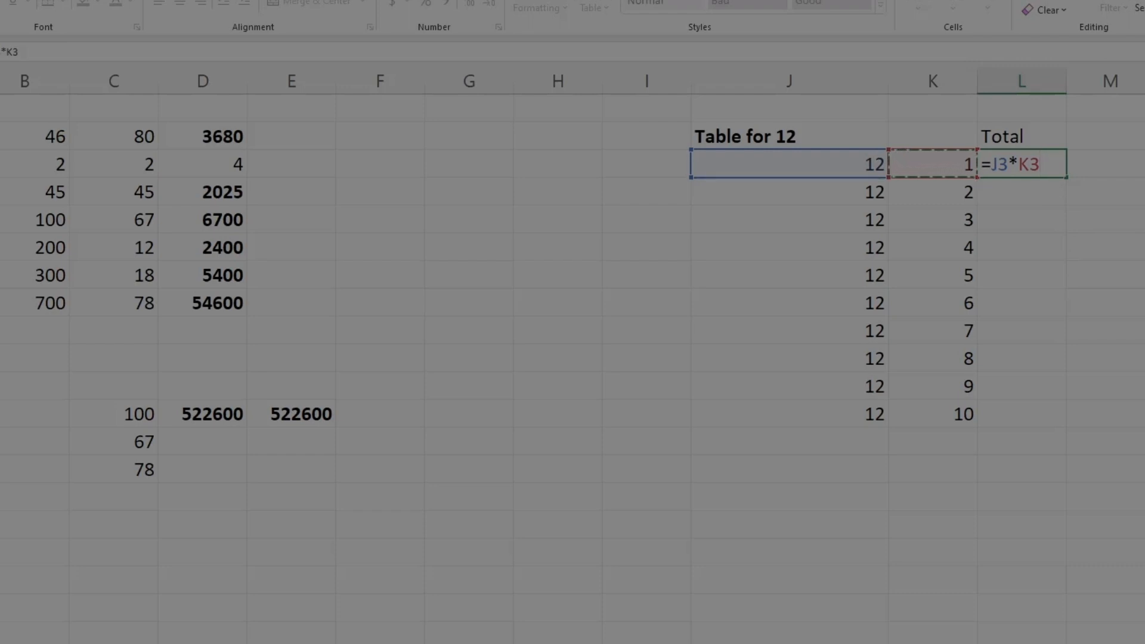
key(Return)
click(1047, 233)
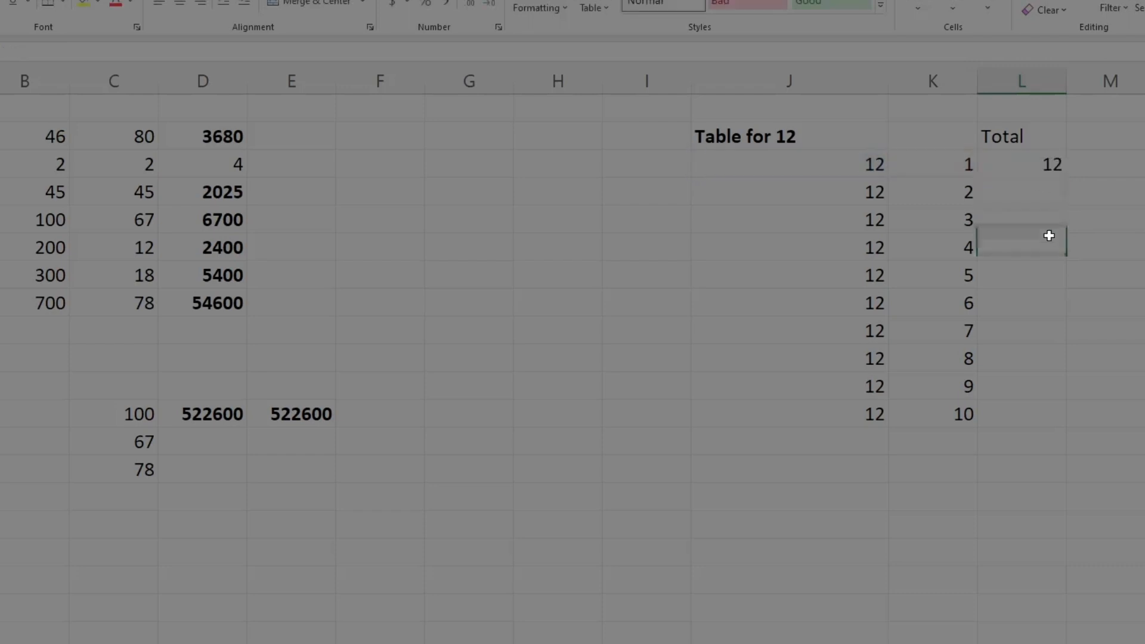
- Fill the multiplication formula from L3 down through L12 for the remaining rows
click(1051, 162)
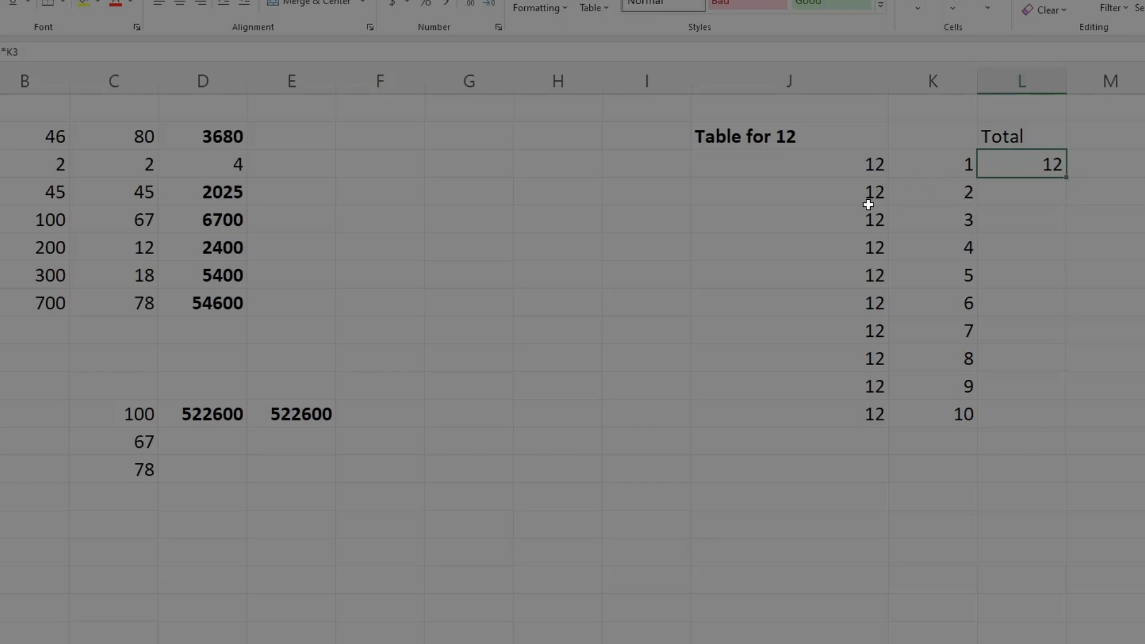
drag(868, 194, 946, 413)
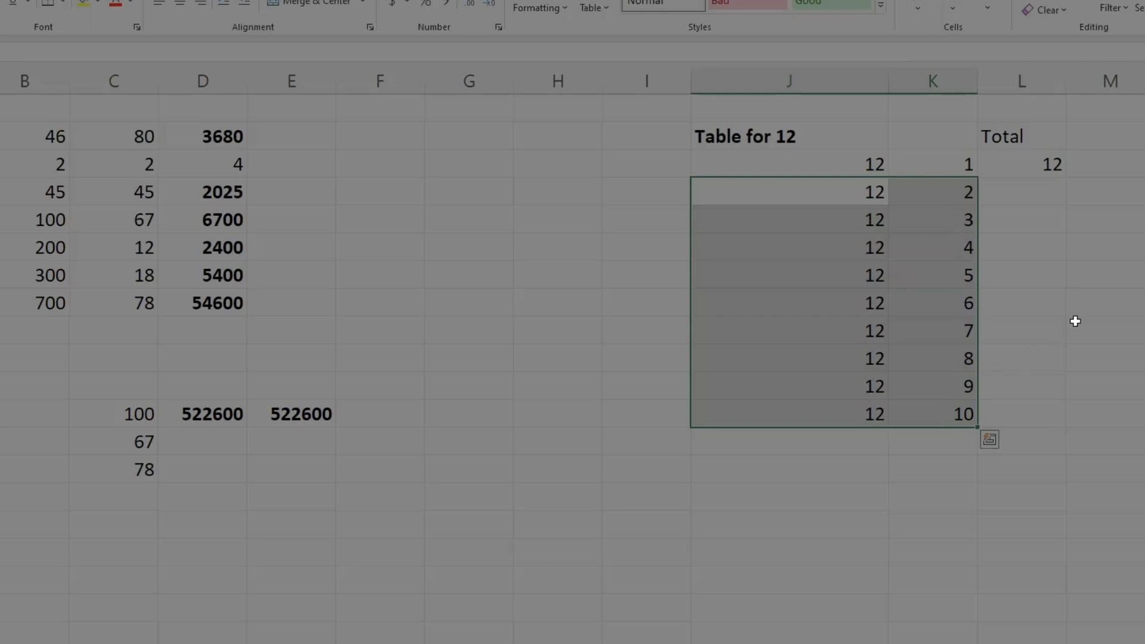
click(1043, 173)
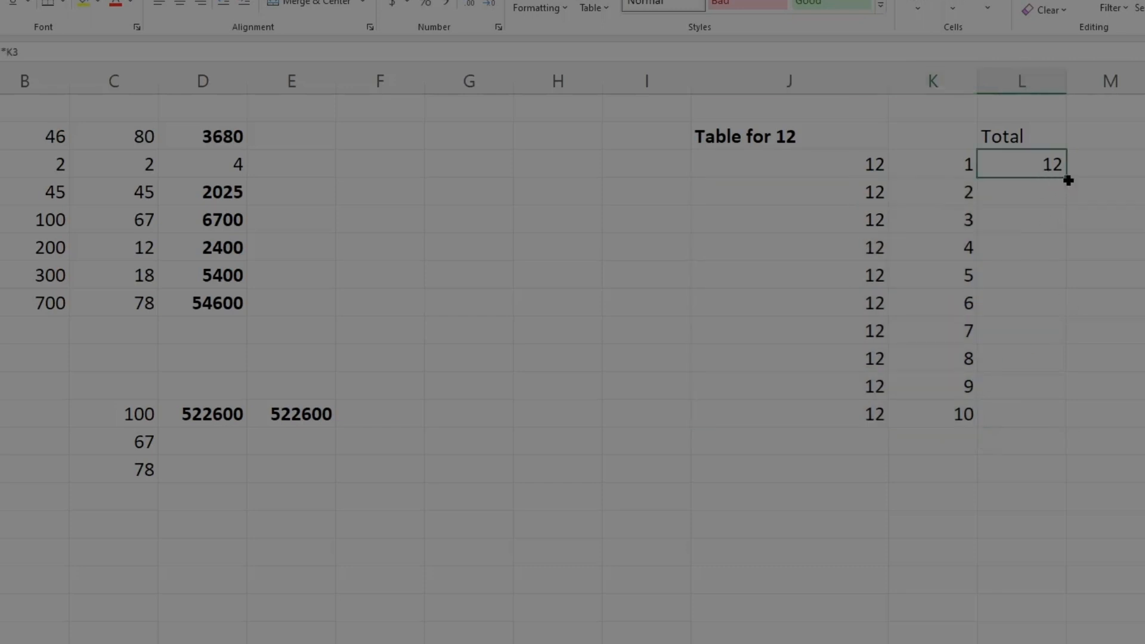
drag(1068, 180, 1065, 418)
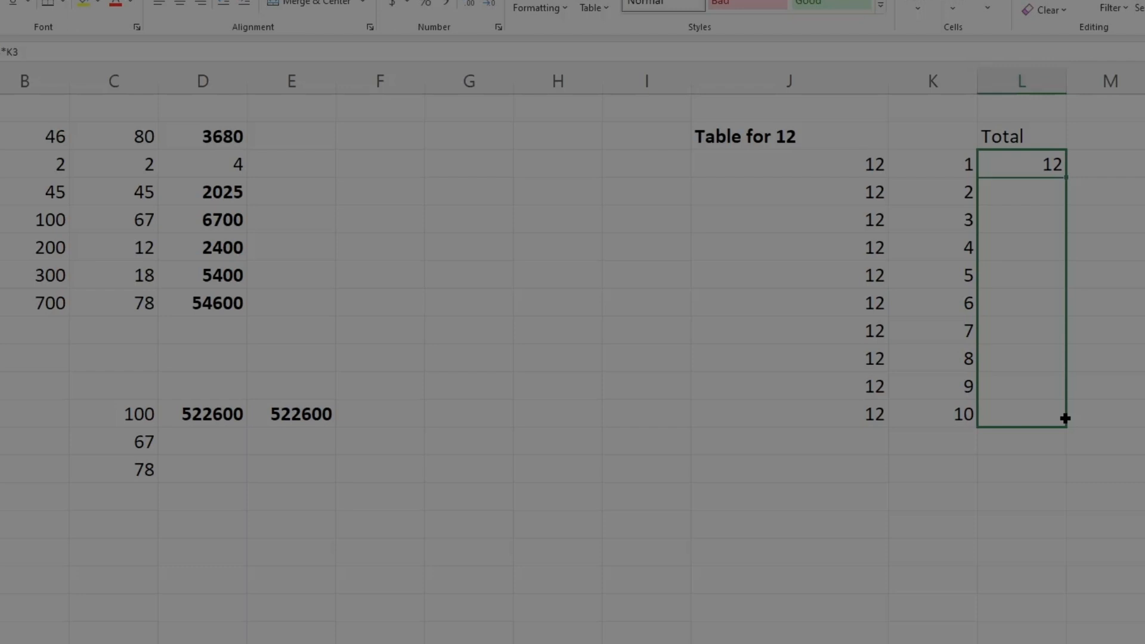
drag(1066, 418, 1066, 419)
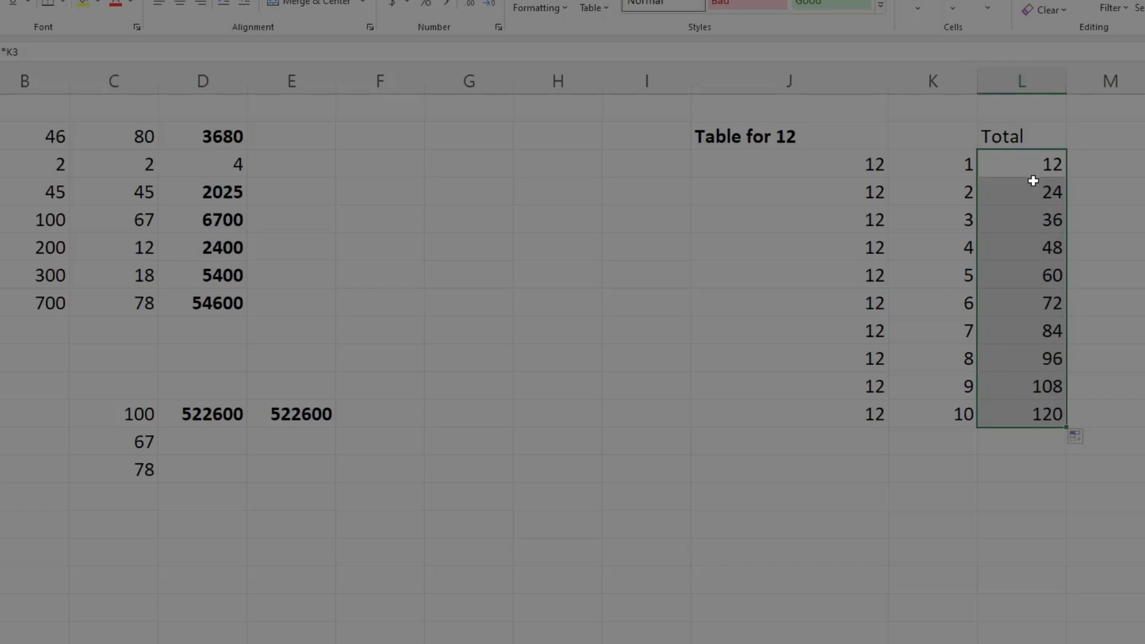
- Check the formulas in L3 and L12, and make the "Total" heading in L2 bold
click(1035, 160)
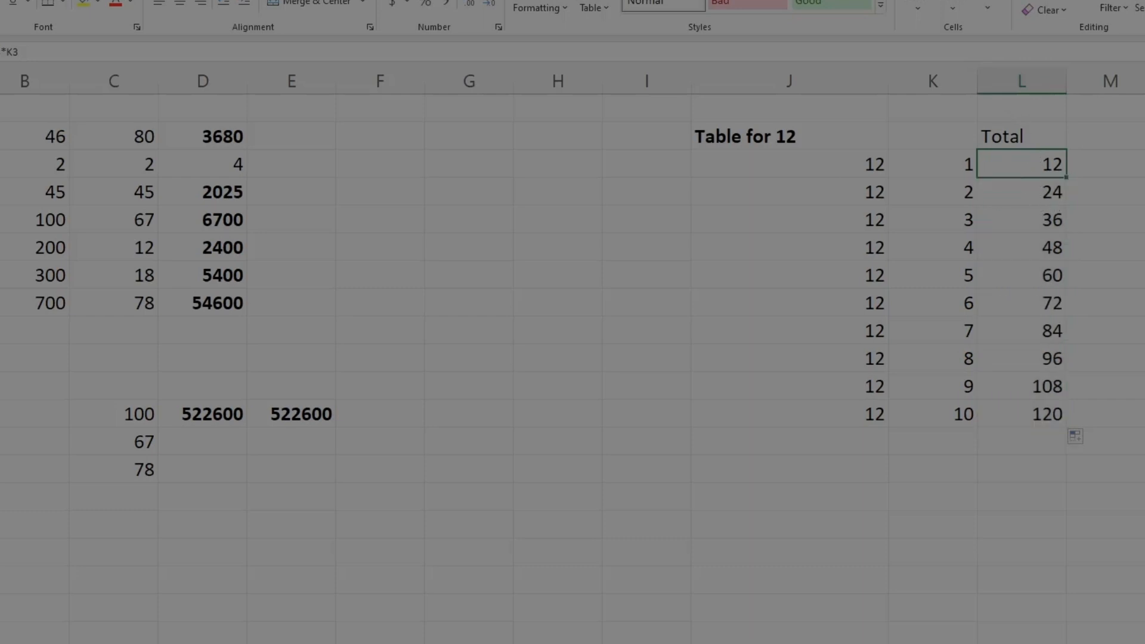
click(1035, 414)
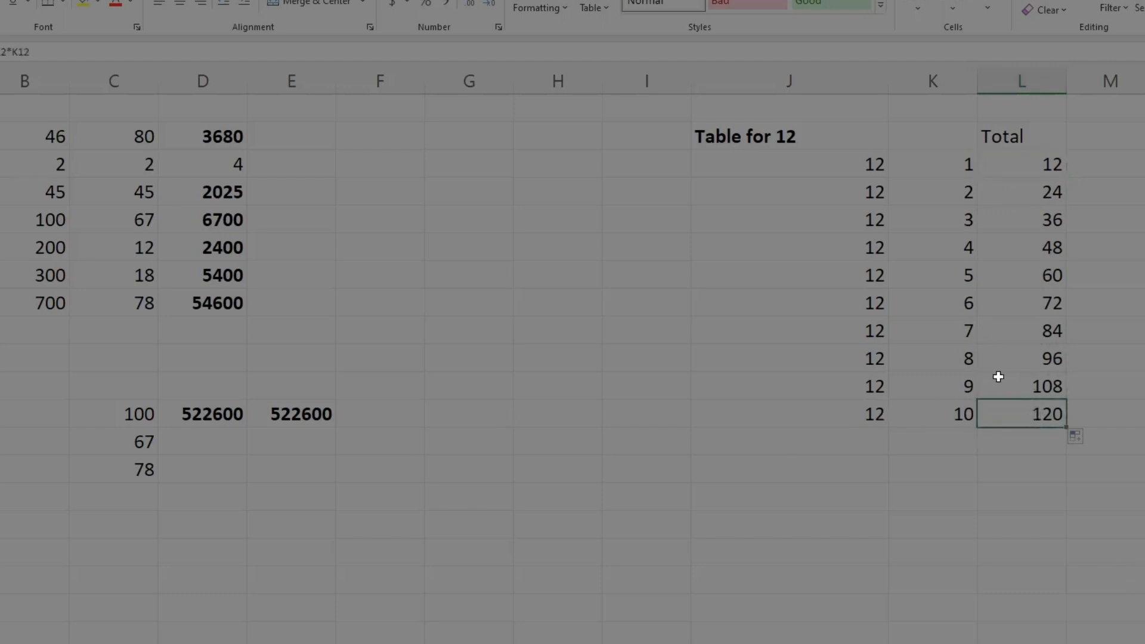
click(1023, 159)
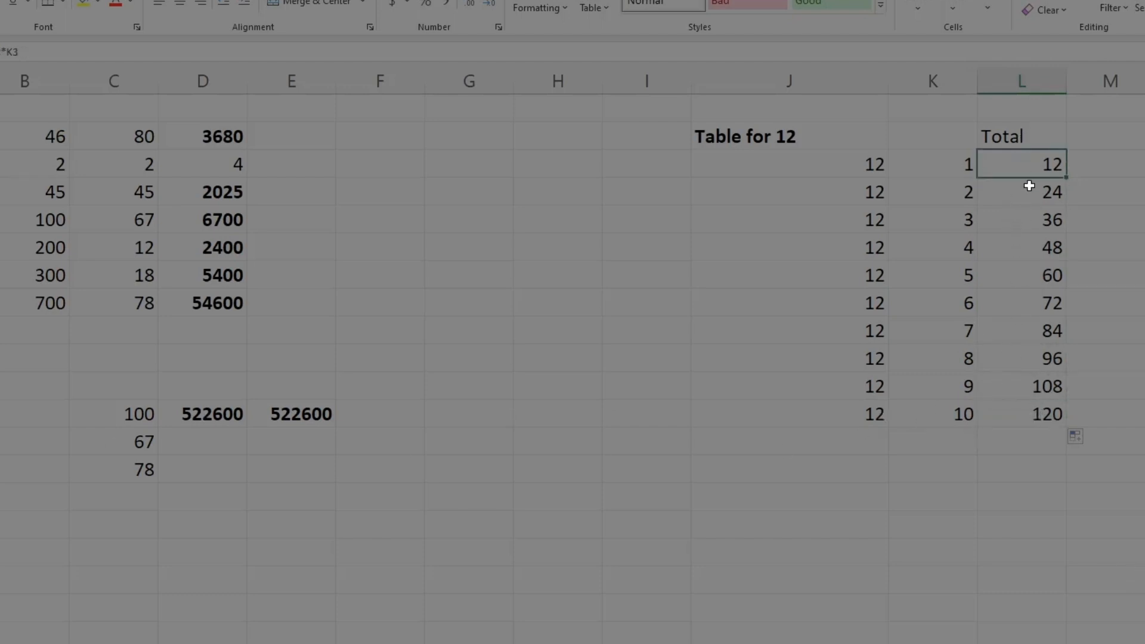
click(1020, 415)
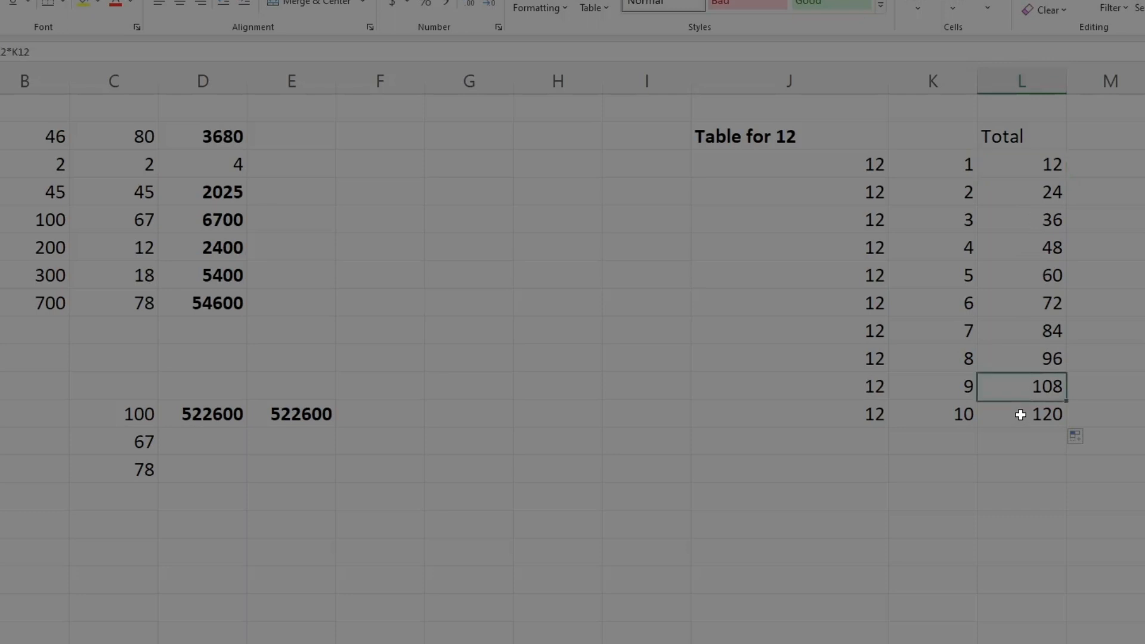
click(1005, 133)
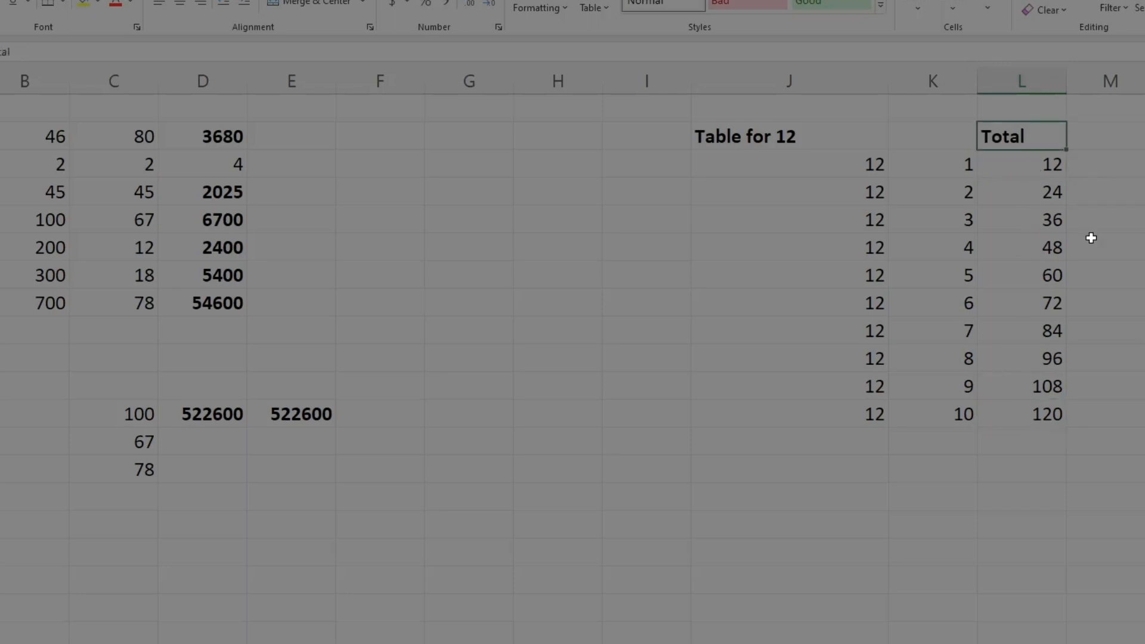
drag(1031, 166, 1048, 409)
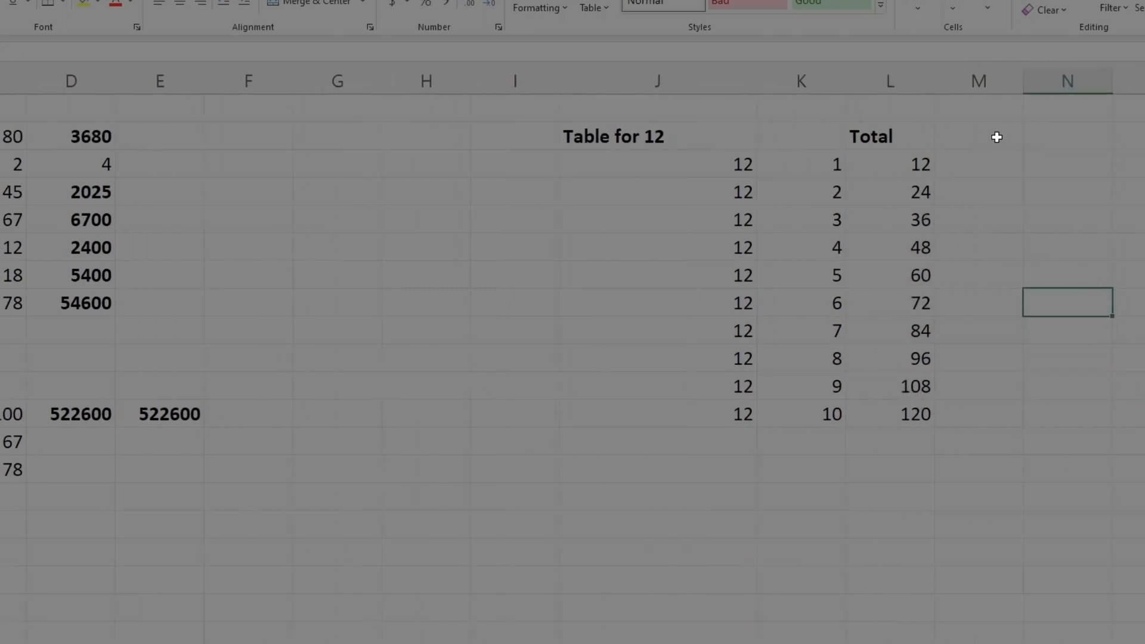
- Copy the "Table for 12" heading from J2 to N2 and fit column N's width to it
click(655, 135)
key(ctrl+c)
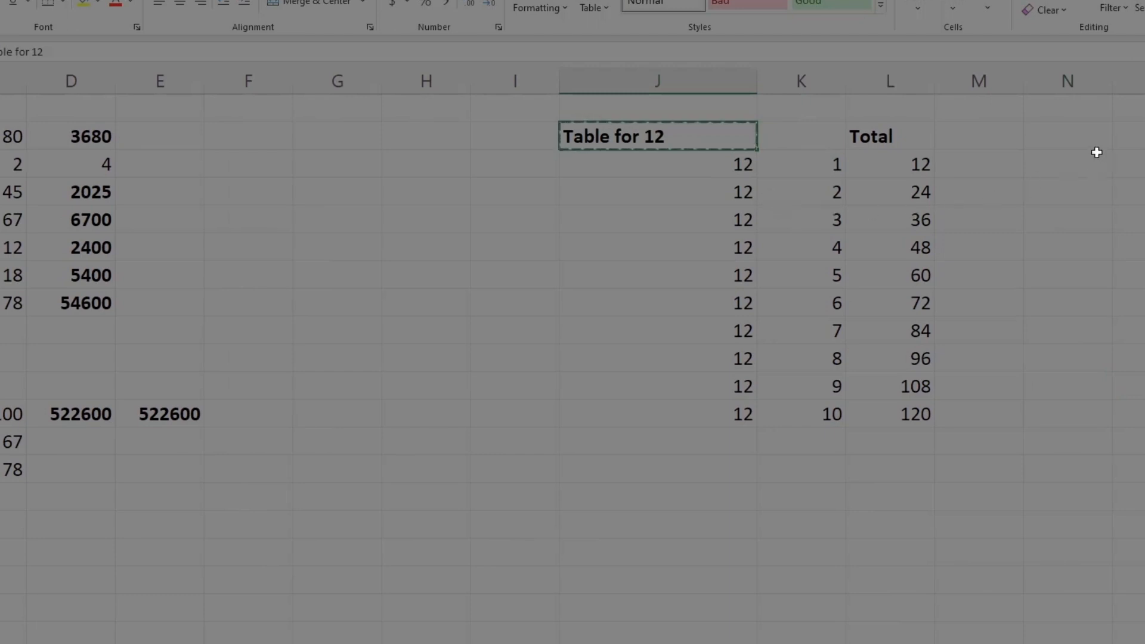
click(1069, 135)
key(ctrl+v)
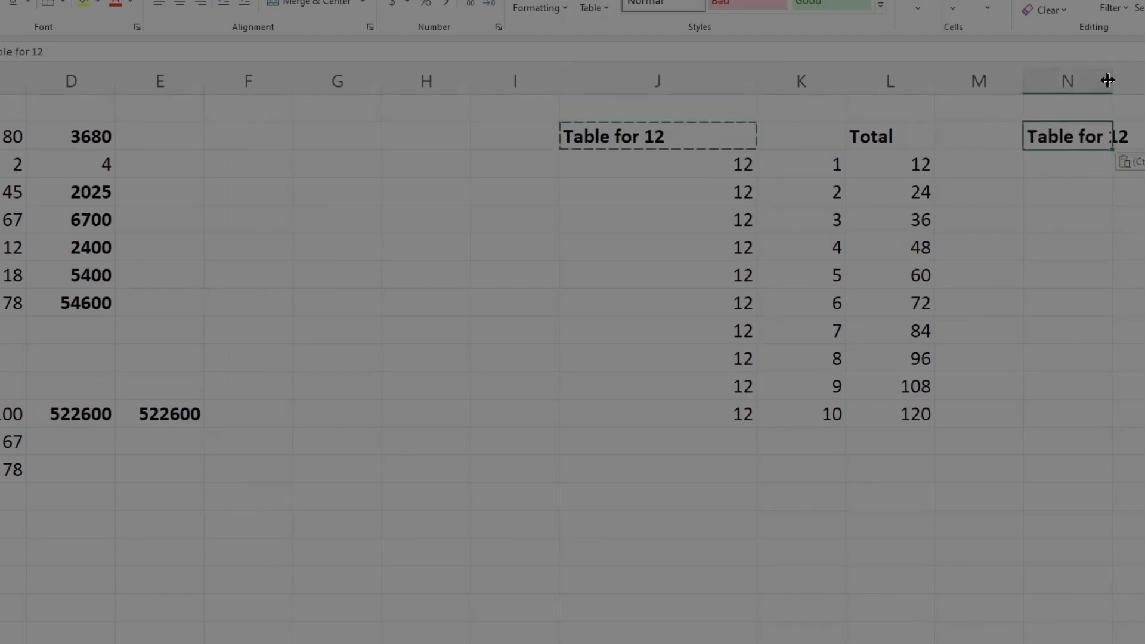
double_click(1113, 82)
- Change the copied heading in cell N2 to "Table for 27"
double_click(1127, 134)
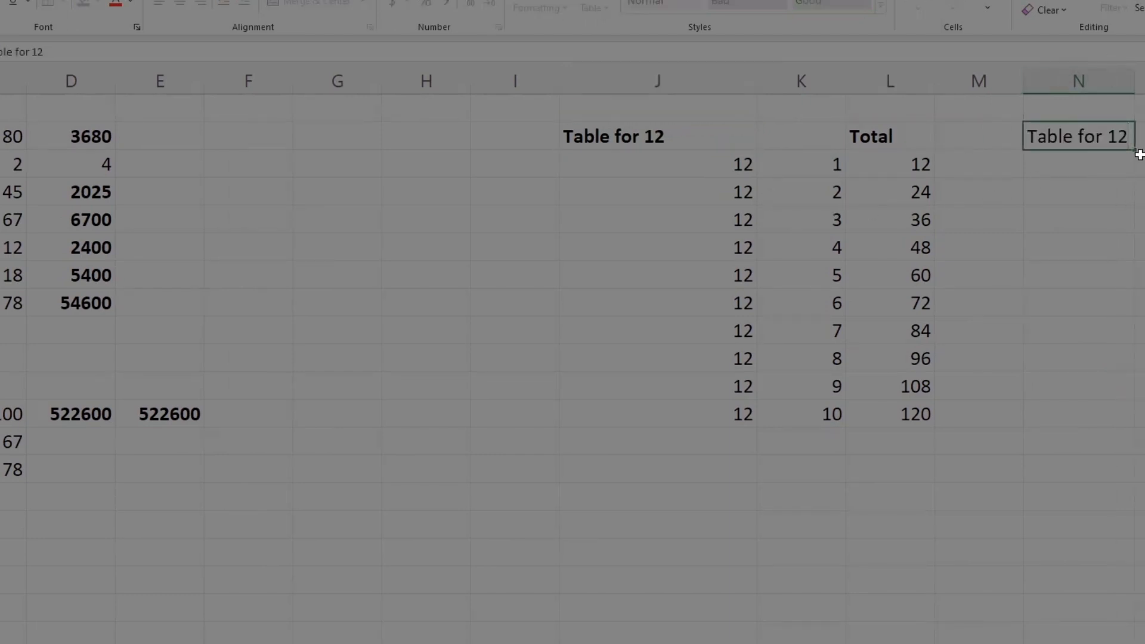
key(BackSpace)
key(BackSpace)
text(2)
key(Return)
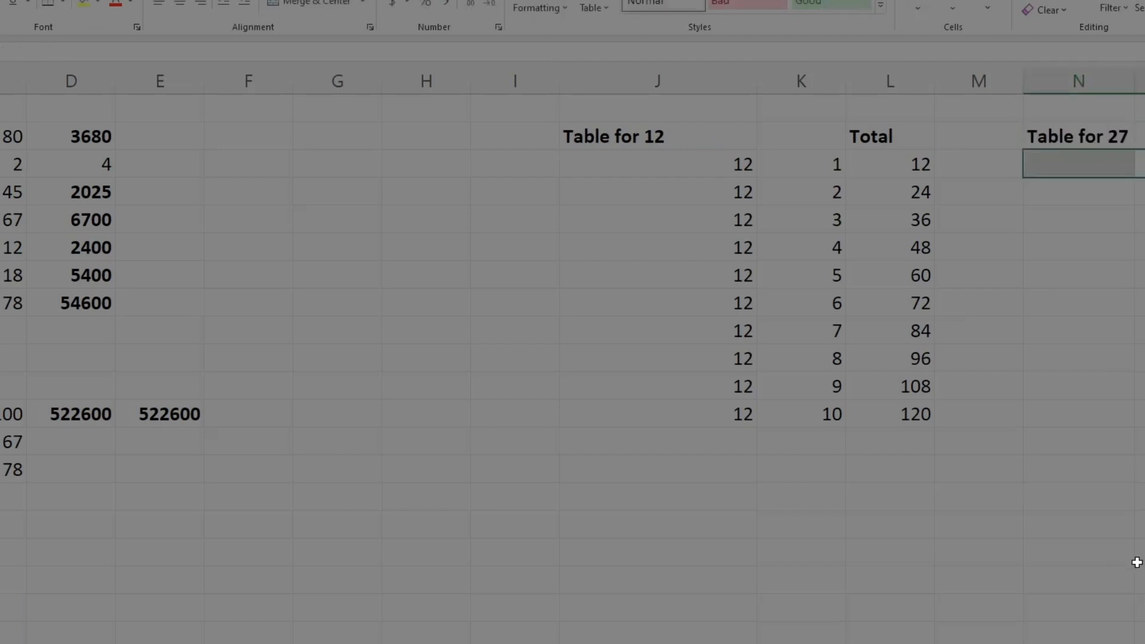
click(1109, 495)
- Copy the numbers 1 to 10 from K3:K12 into O3:O12
drag(833, 164, 833, 403)
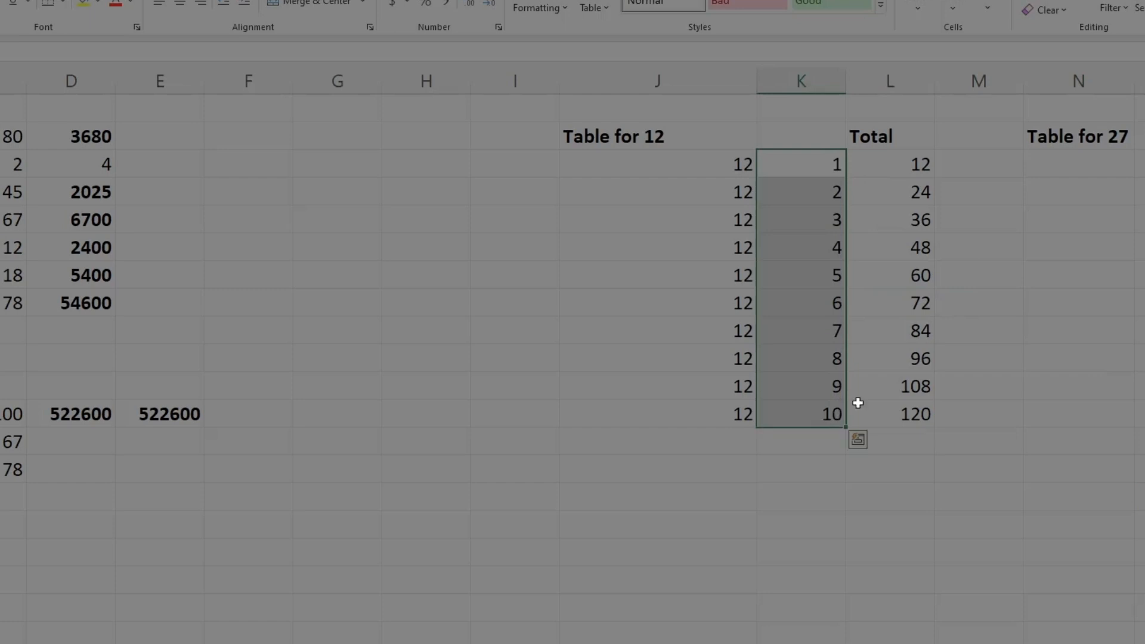
key(ctrl+c)
click(1082, 164)
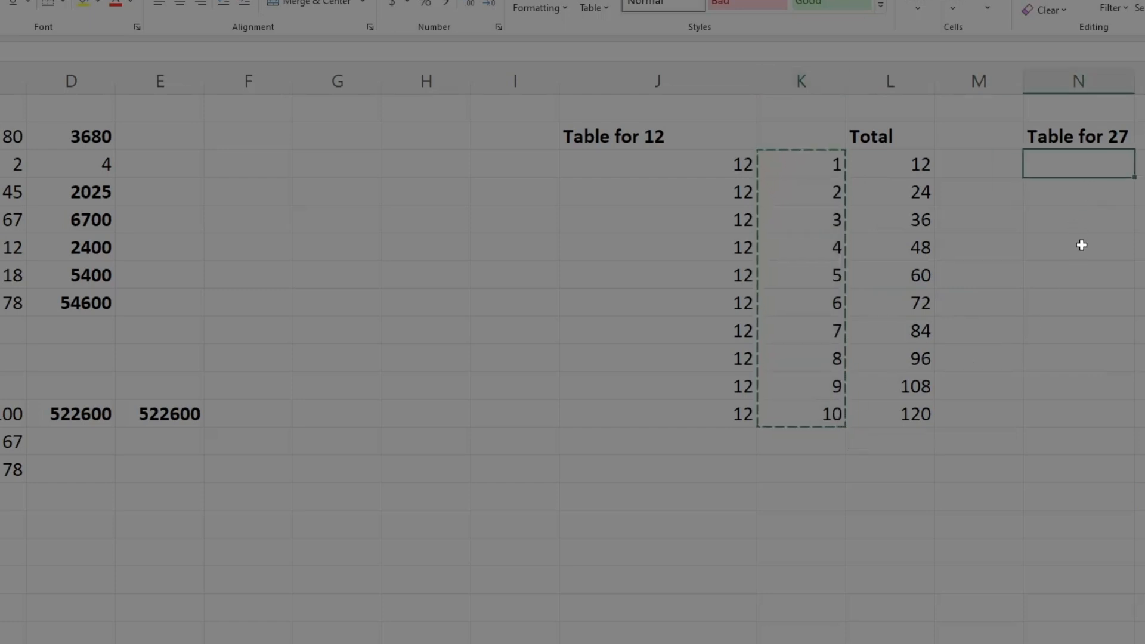
click(1142, 164)
key(ctrl+v)
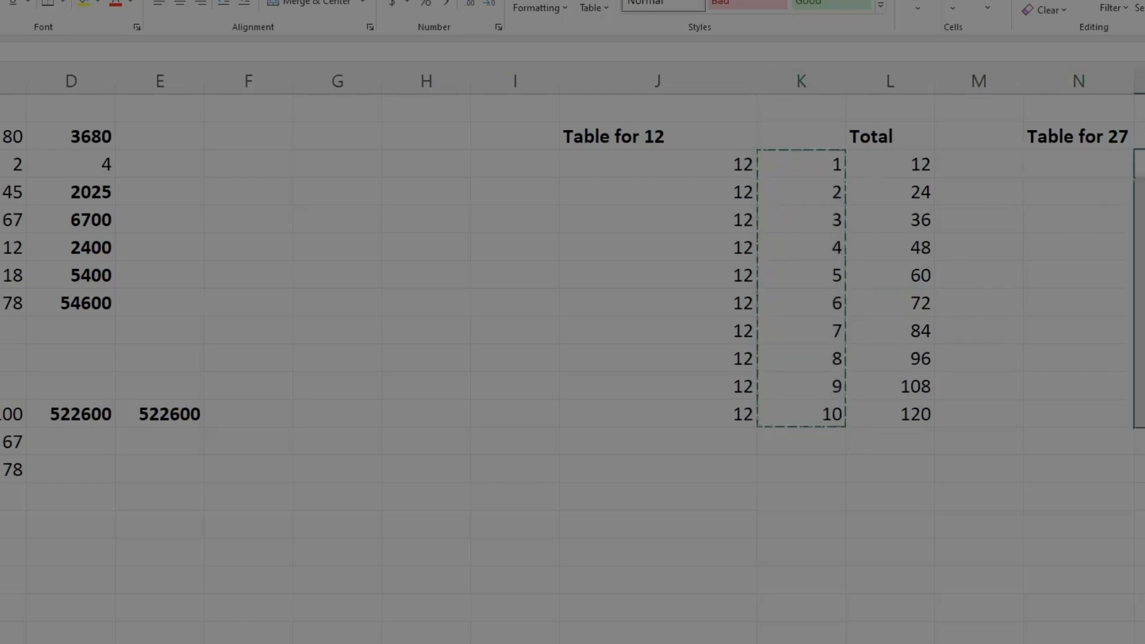
click(1074, 282)
- Enter 27 in cell N3 and fill the same value down through N12
drag(744, 165, 730, 407)
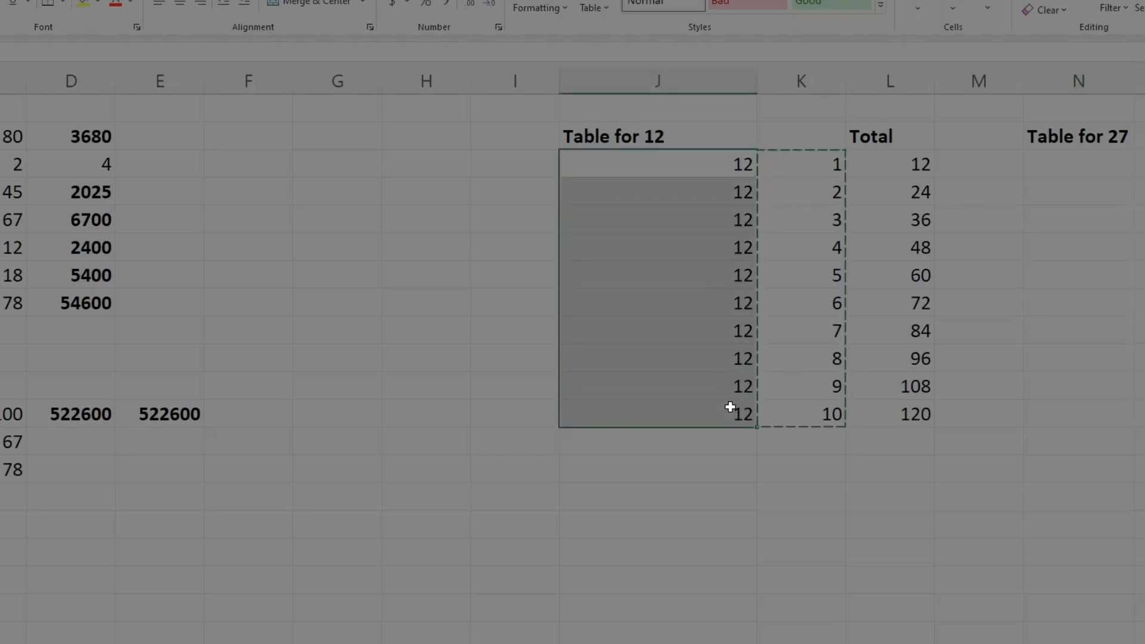
double_click(1079, 156)
text(27)
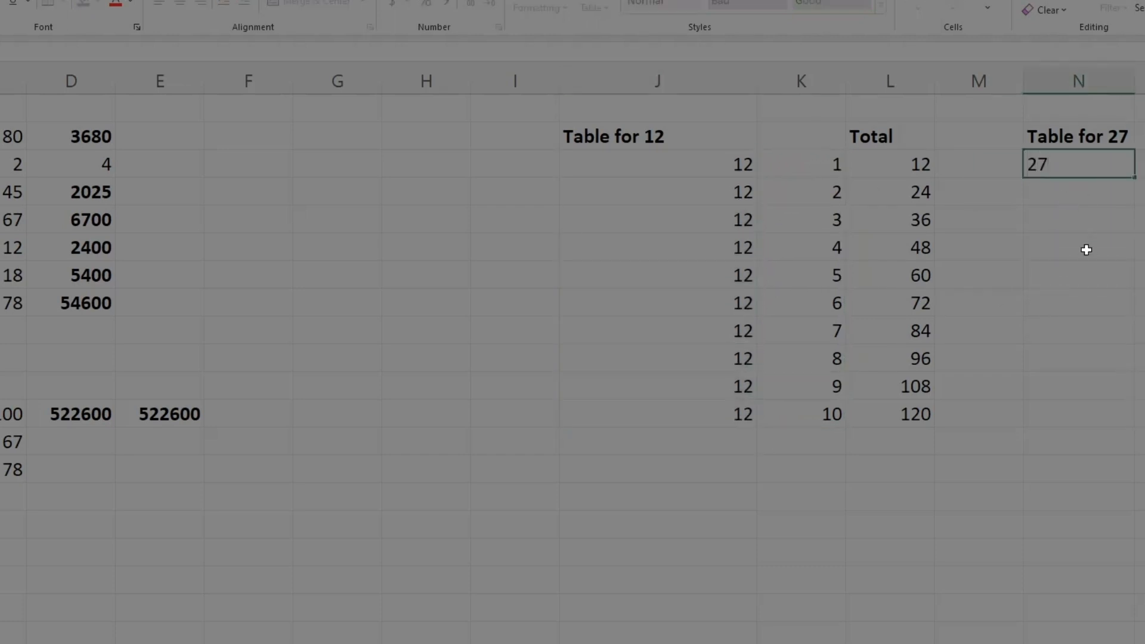
click(1086, 249)
click(1104, 174)
drag(1133, 177, 1132, 420)
click(1141, 359)
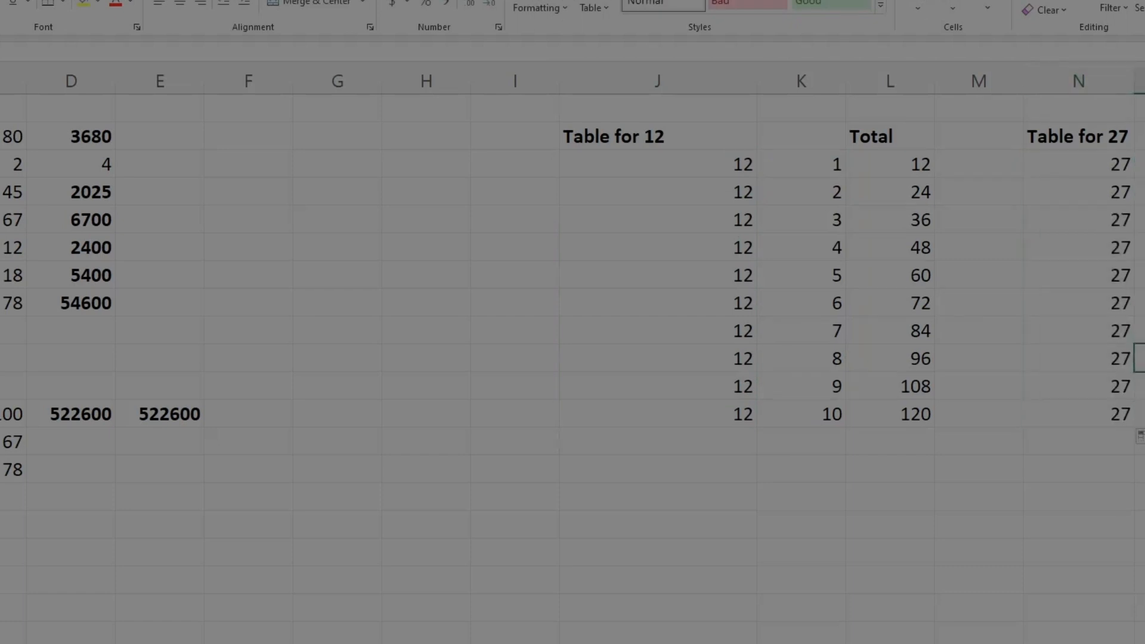
scroll(1094, 554, right, 6)
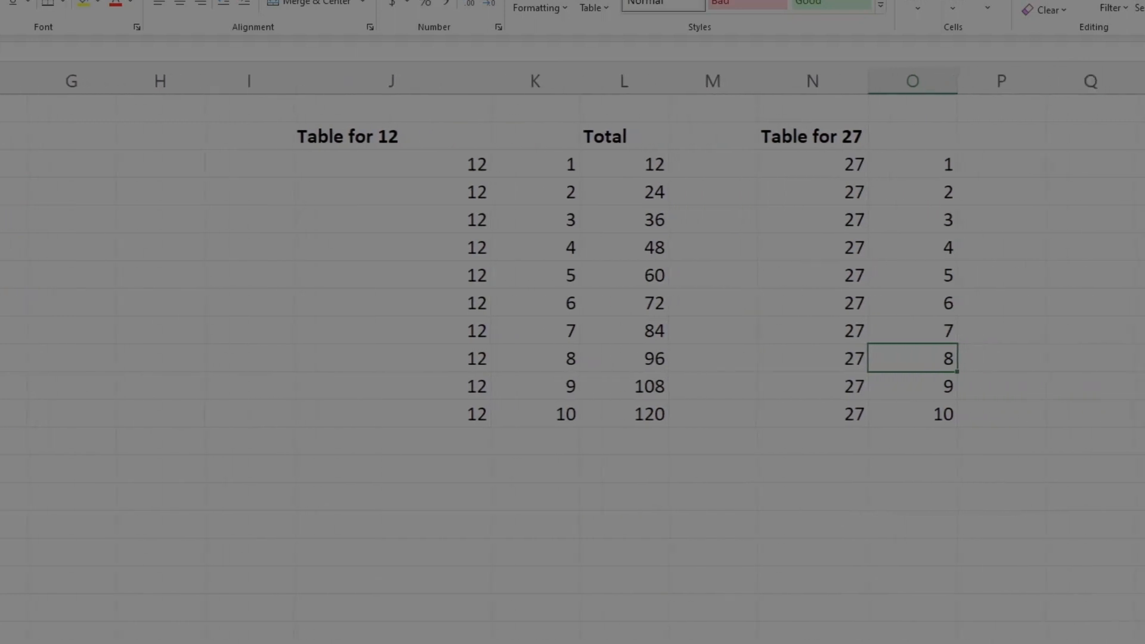
- Copy the multiplication formula from cell L3 into P3 for the first row of the 27 table
click(1090, 552)
click(911, 157)
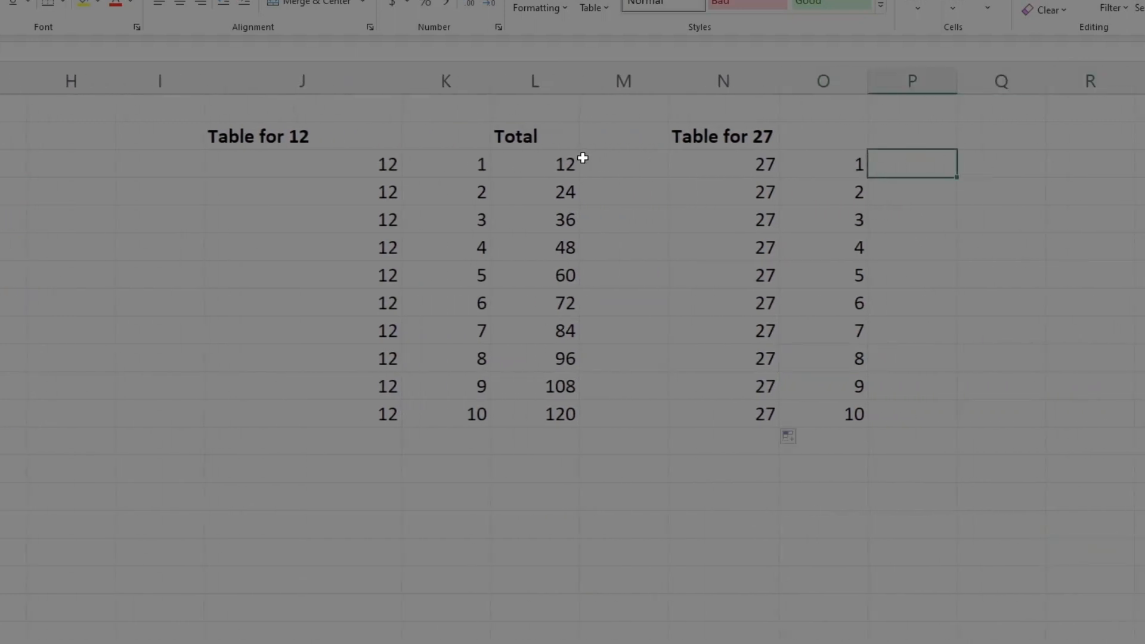
click(544, 158)
key(ctrl+c)
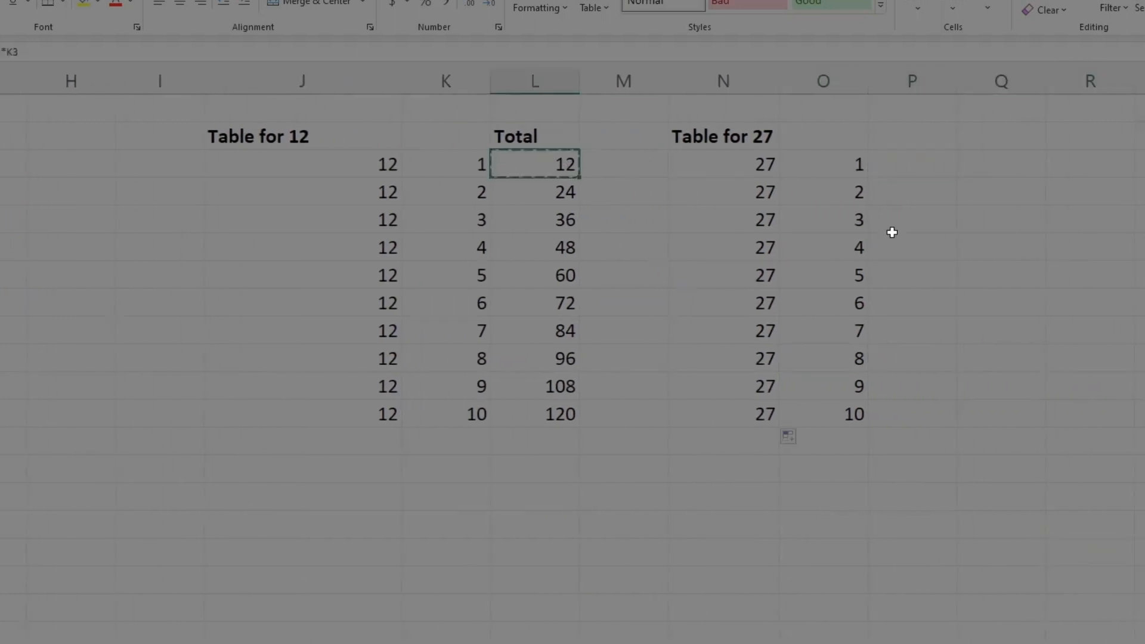
click(930, 163)
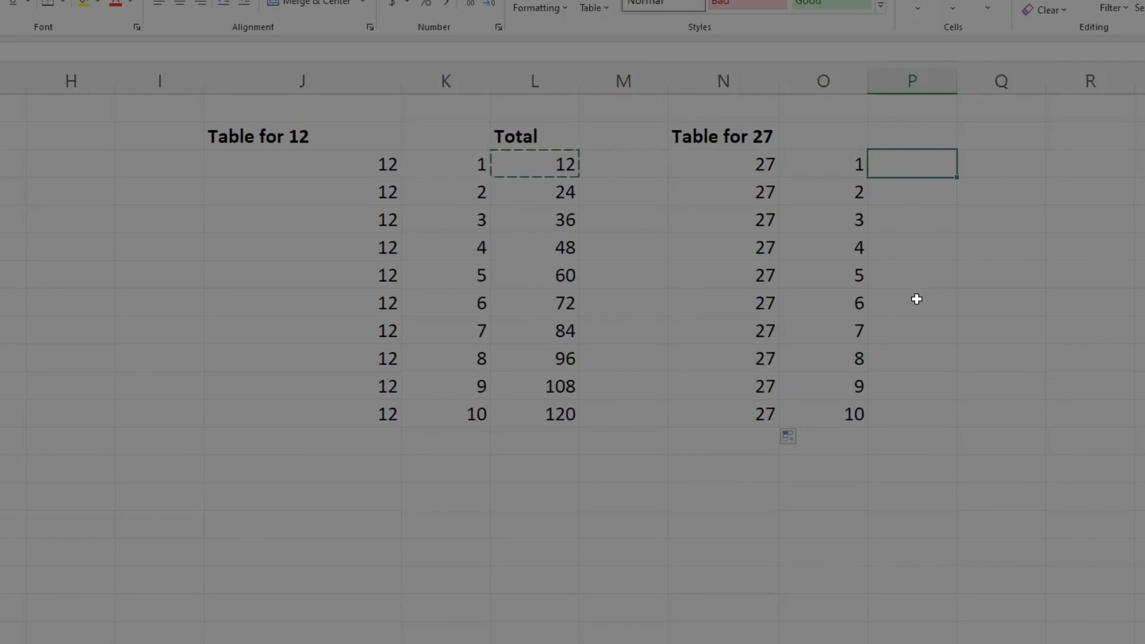
key(ctrl+v)
key(ctrl)
key(Escape)
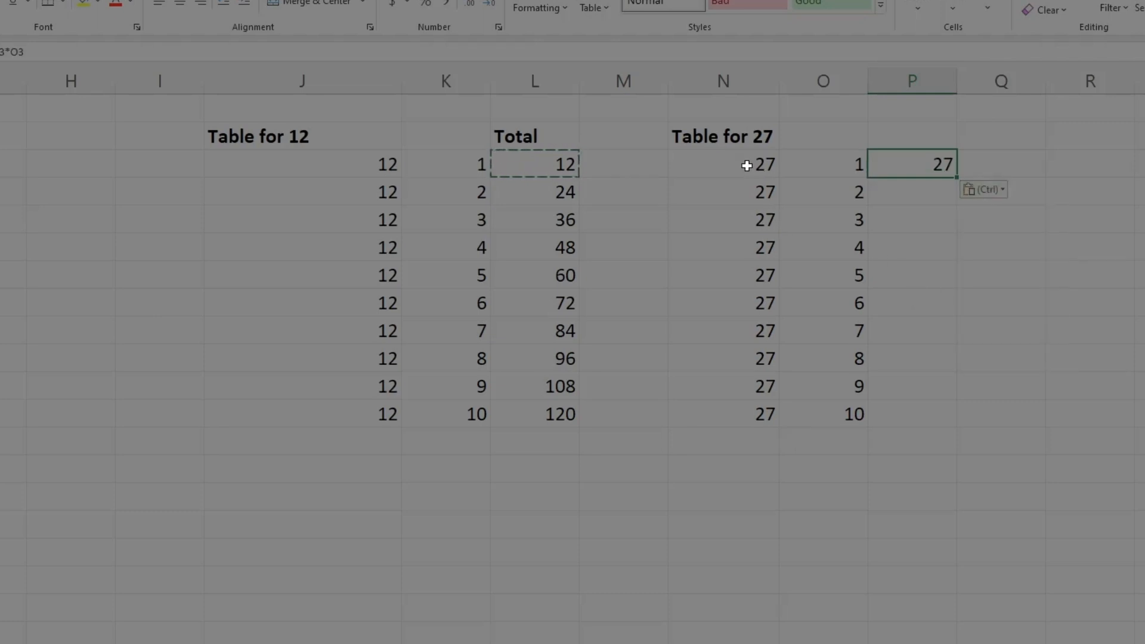
- Review the factors in N3 and O3 and fill the product formula from P3 down through P12
click(746, 165)
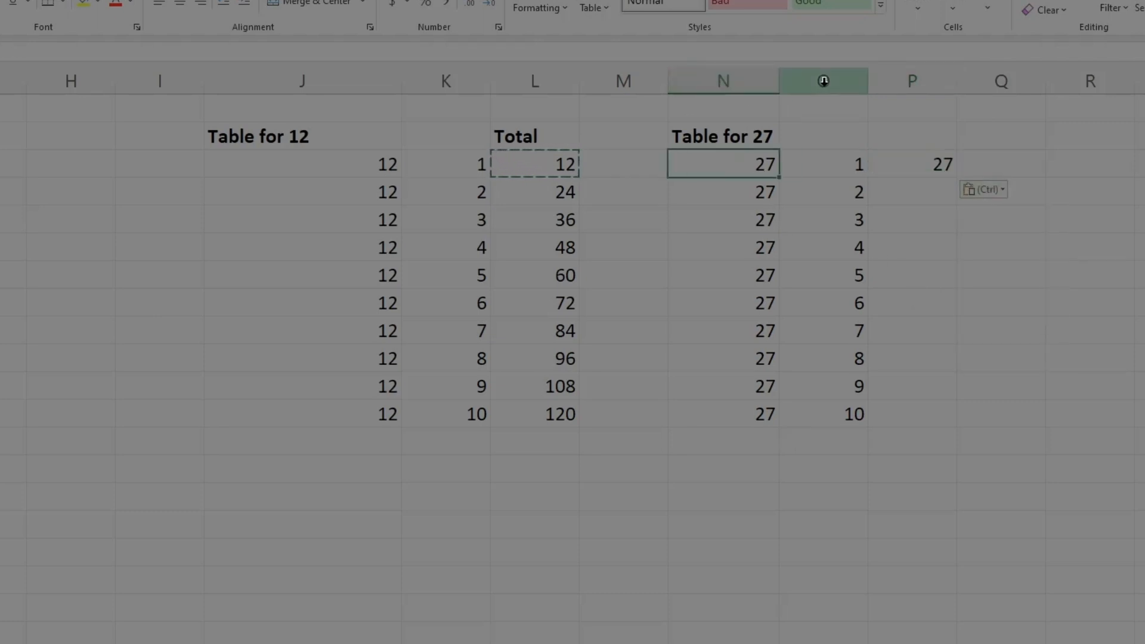
click(818, 166)
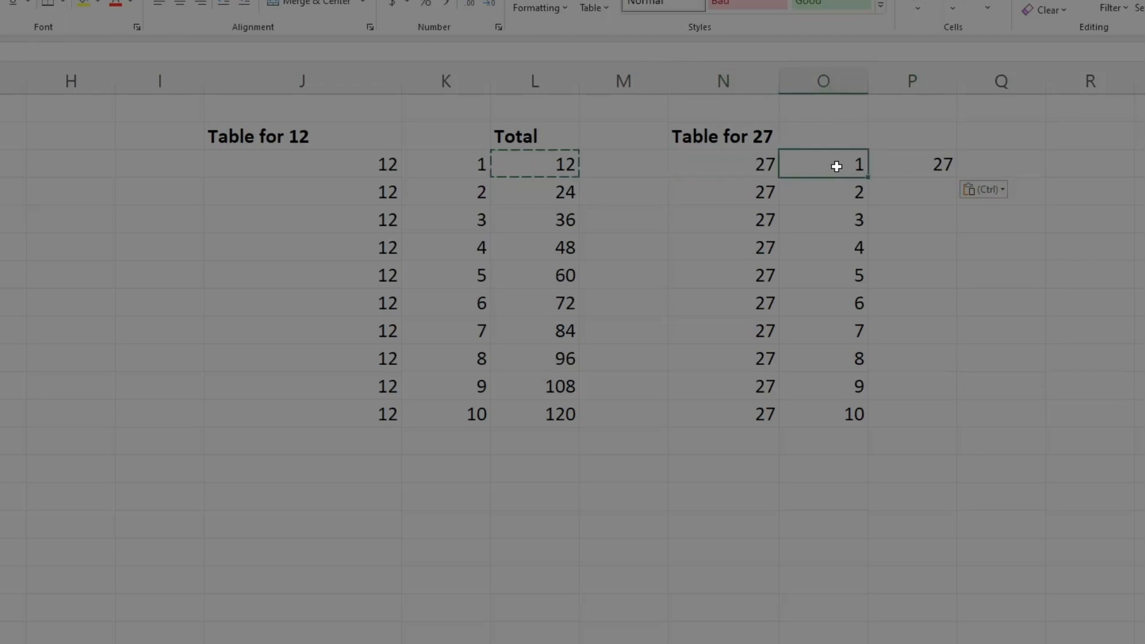
click(930, 165)
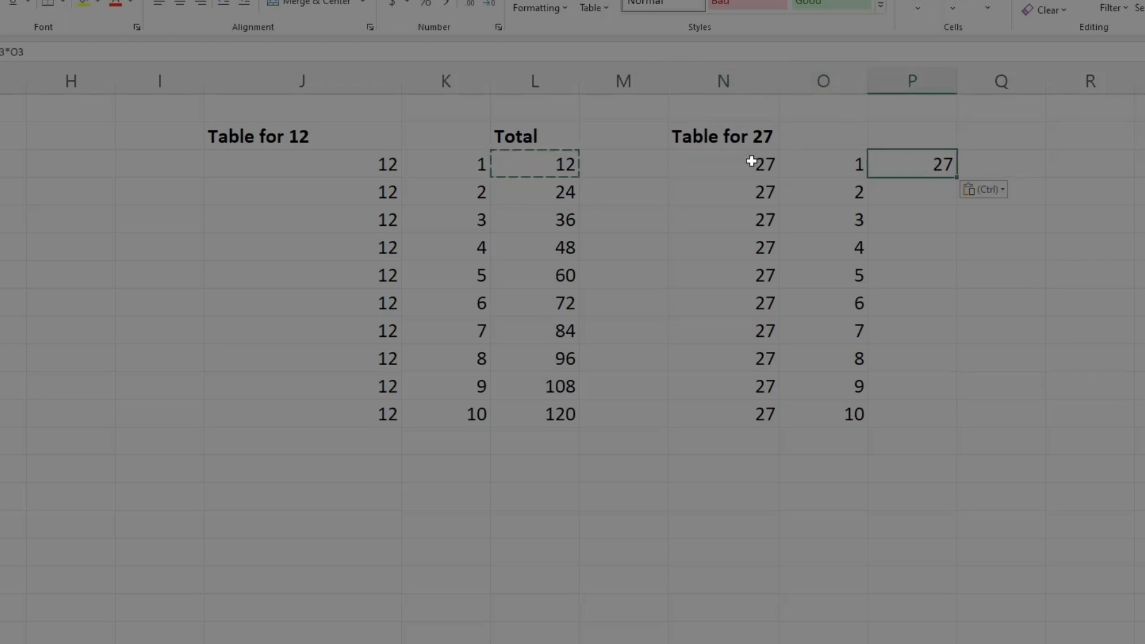
drag(750, 161, 826, 163)
click(897, 159)
drag(954, 179, 940, 425)
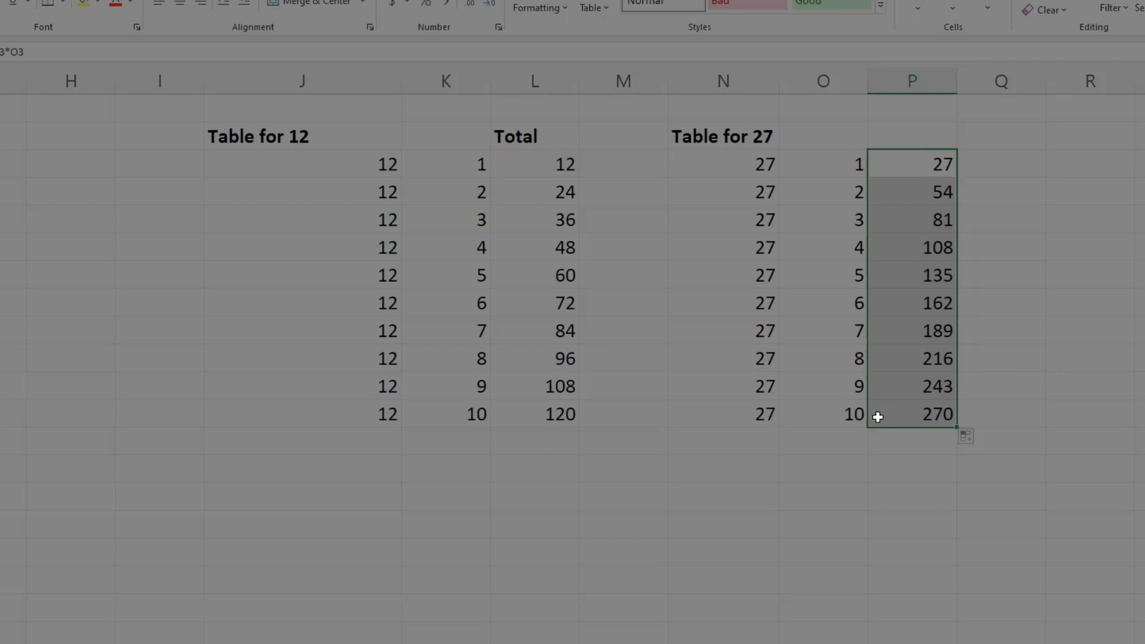
click(930, 414)
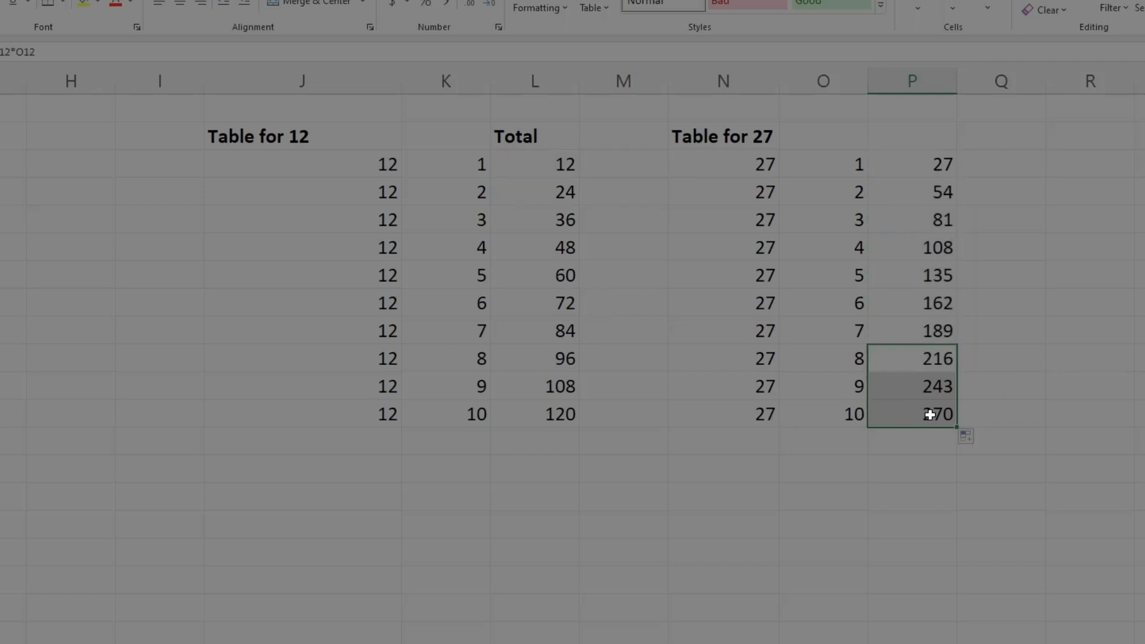
- Add the heading "Total" in cell P2 above the 27 table's products and make it bold
double_click(915, 138)
text(Total)
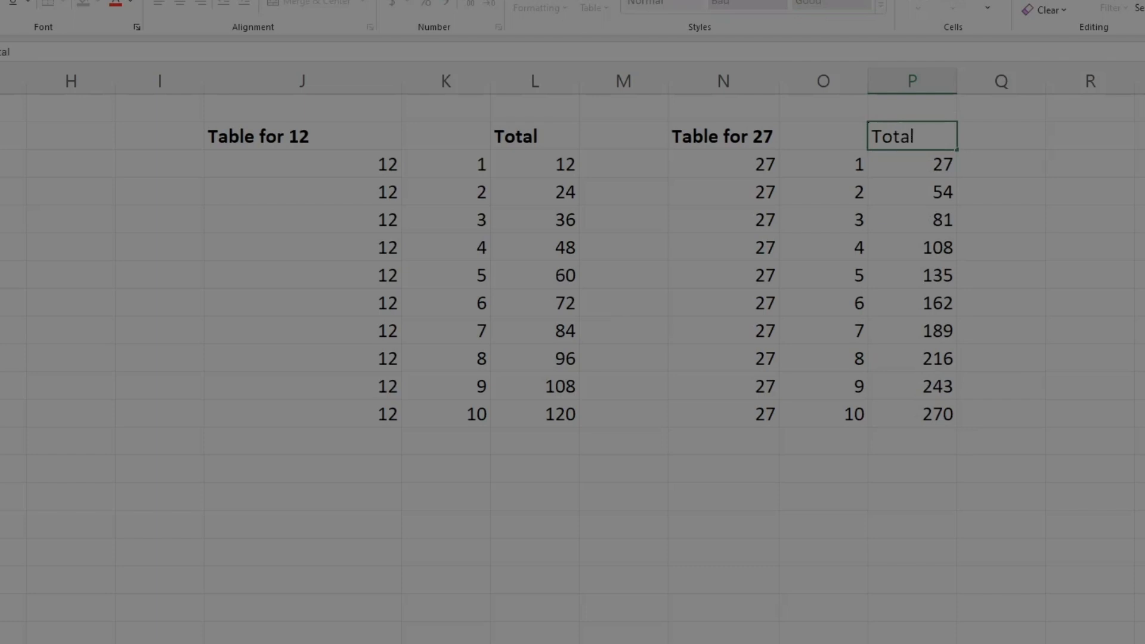
click(967, 245)
click(911, 142)
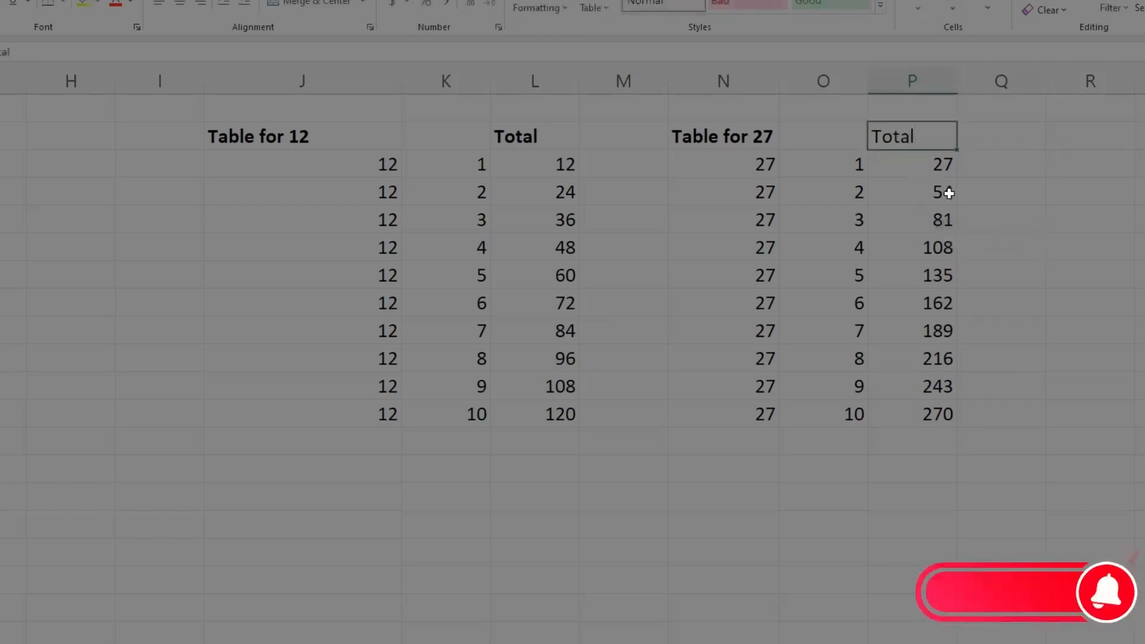
key(ctrl+b)
click(1071, 238)
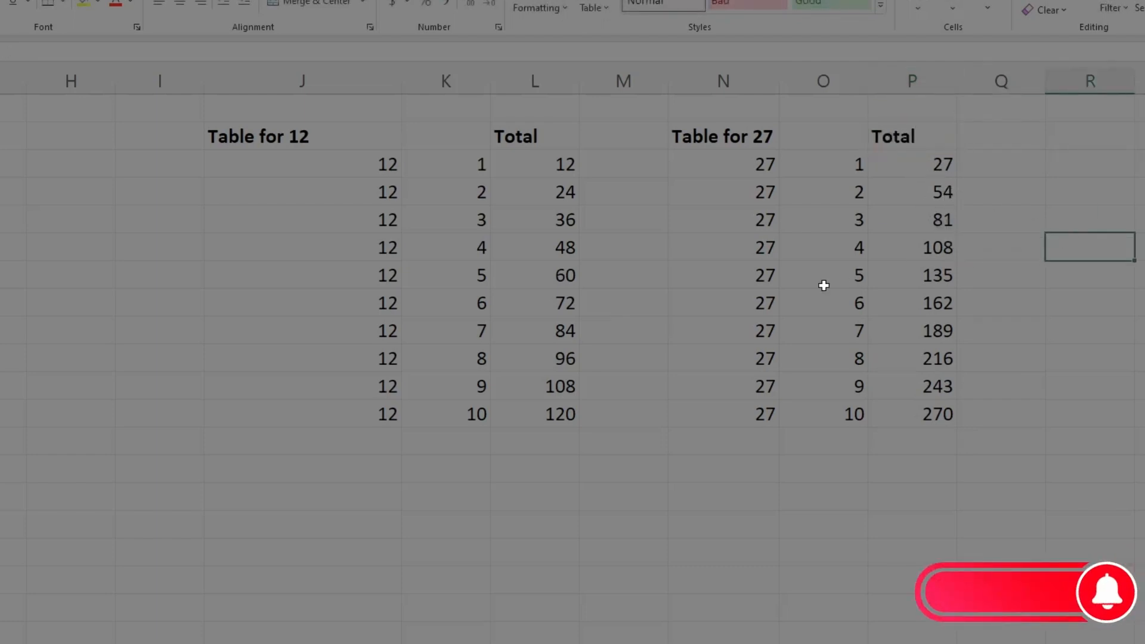